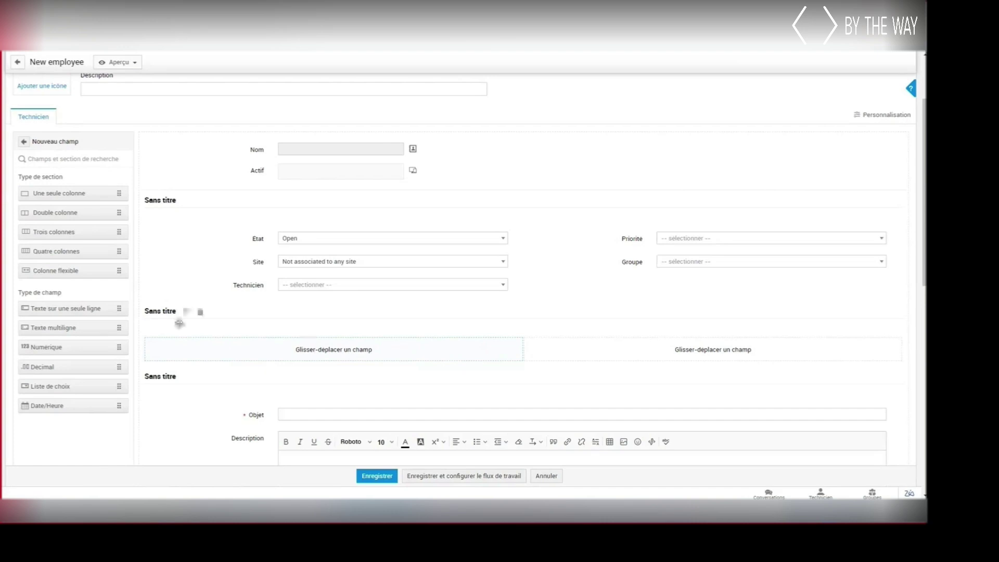
Rename the empty double-column section of the technician form to "Info New Employee" and save the section.
{"action": "left_click", "coordinate": [183, 312]}
{"action": "key", "text": "ctrl+a"}
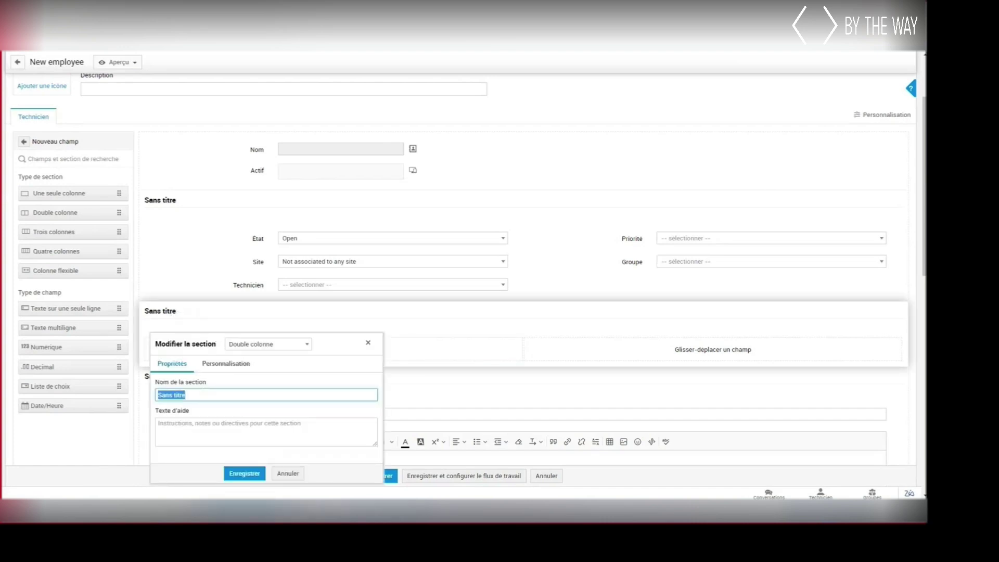
{"action": "type", "text": "INfo New Emplo"}
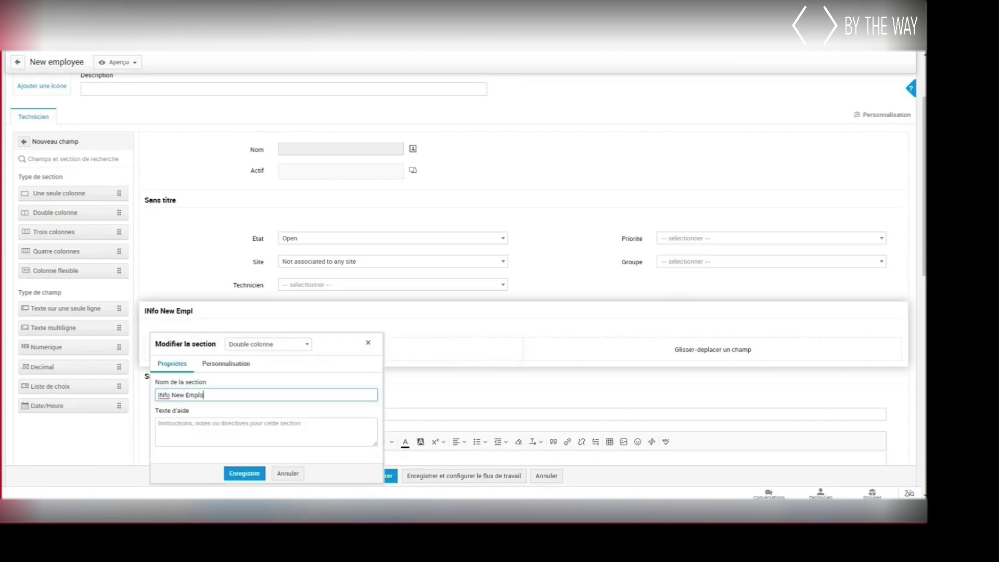
{"action": "key", "text": "Delete"}
{"action": "type", "text": "n"}
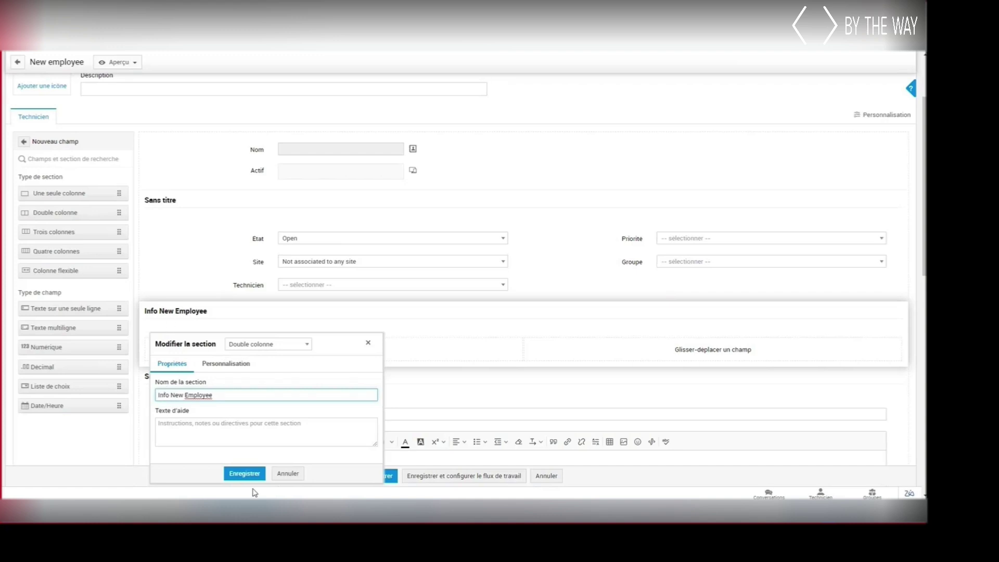
{"action": "left_click", "coordinate": [245, 474]}
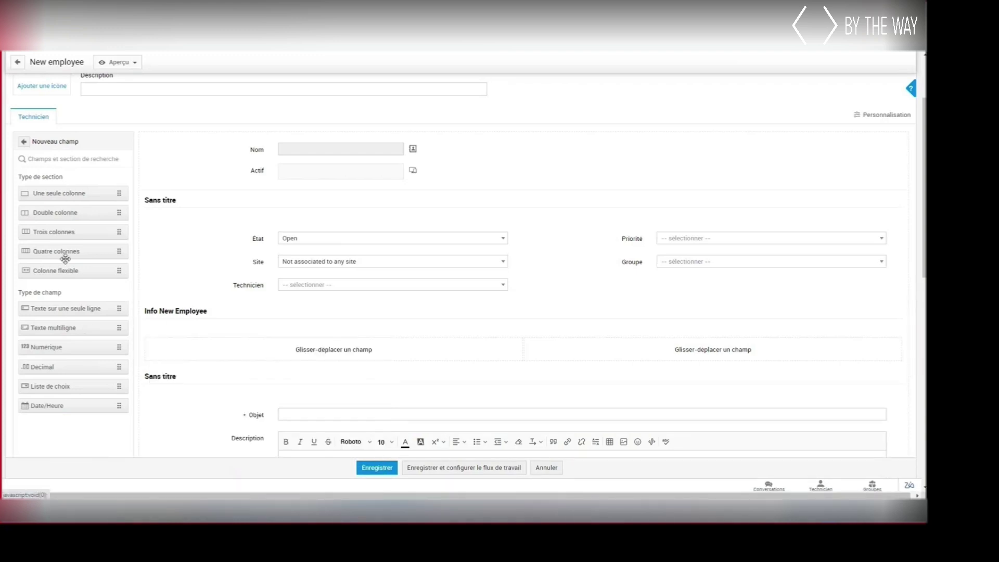
Add a mandatory single-line text field named "Nom" to the first column of the Info New Employee section.
{"action": "left_click_drag", "start_coordinate": [57, 309], "coordinate": [361, 356]}
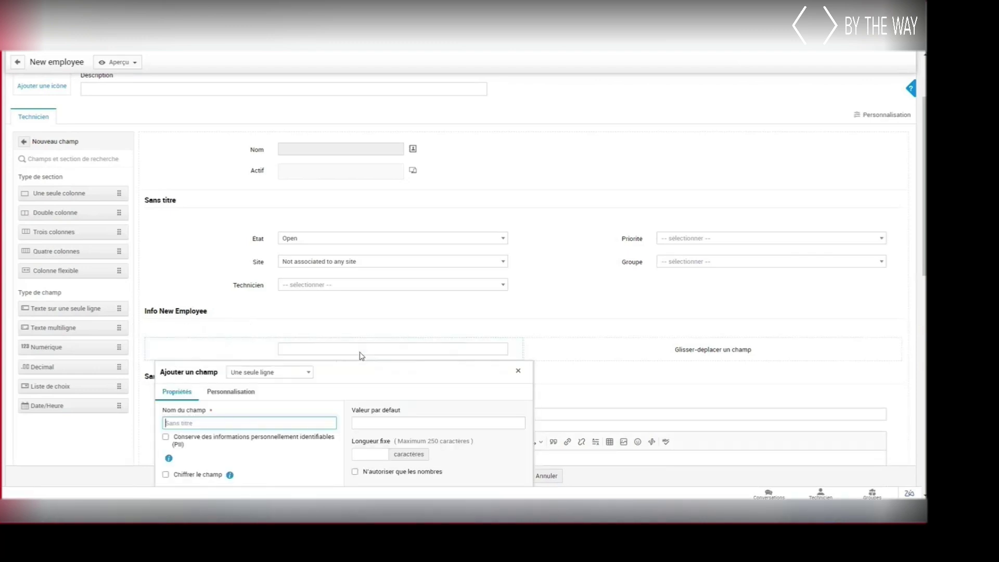
{"action": "type", "text": "Nom"}
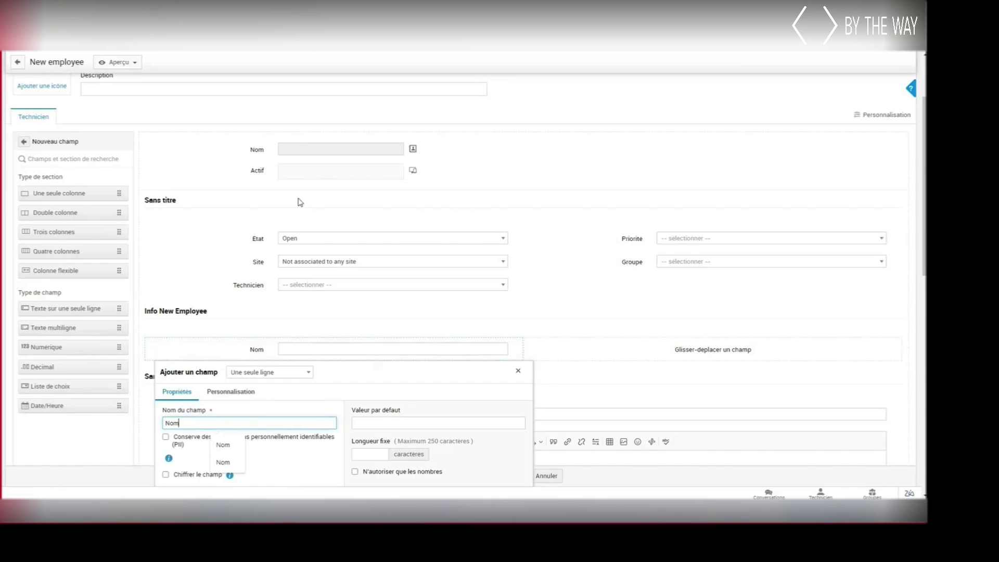
{"action": "scroll", "coordinate": [275, 367], "scroll_direction": "down", "scroll_amount": 5}
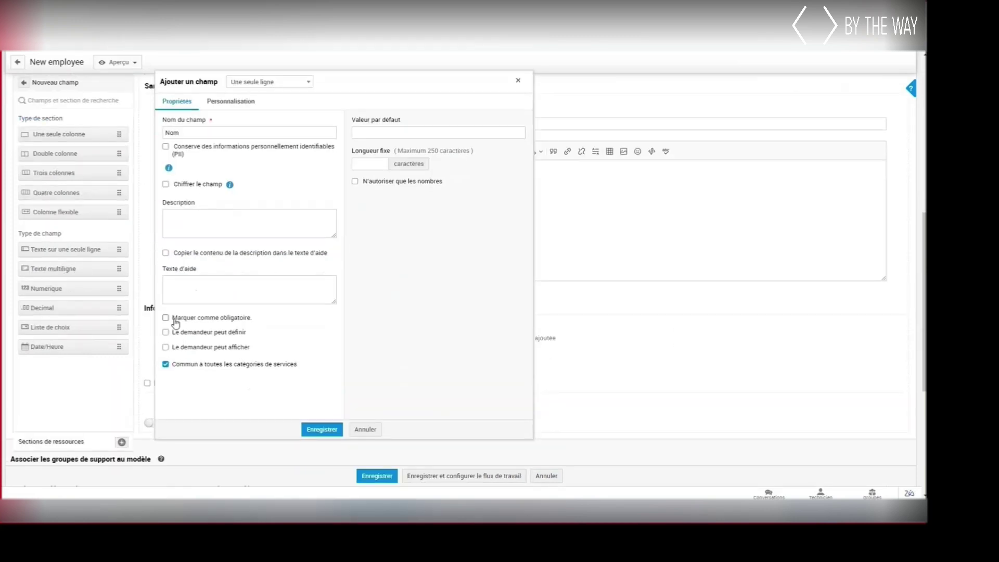
{"action": "left_click", "coordinate": [318, 430]}
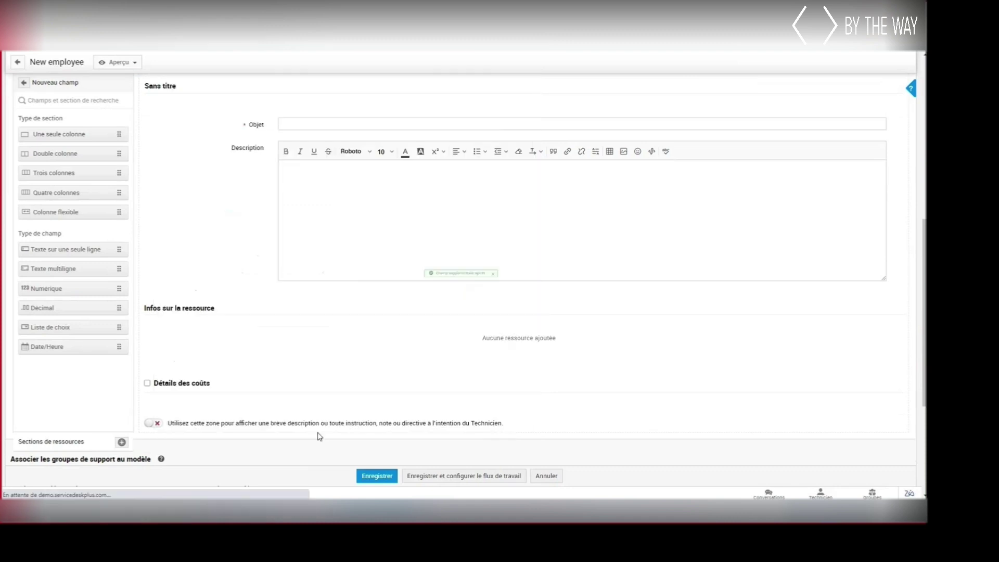
Add a single-line text field "Prenom" beside Nom, mandatory and both definable and viewable by the requester.
{"action": "scroll", "coordinate": [309, 337], "scroll_direction": "up", "scroll_amount": 3}
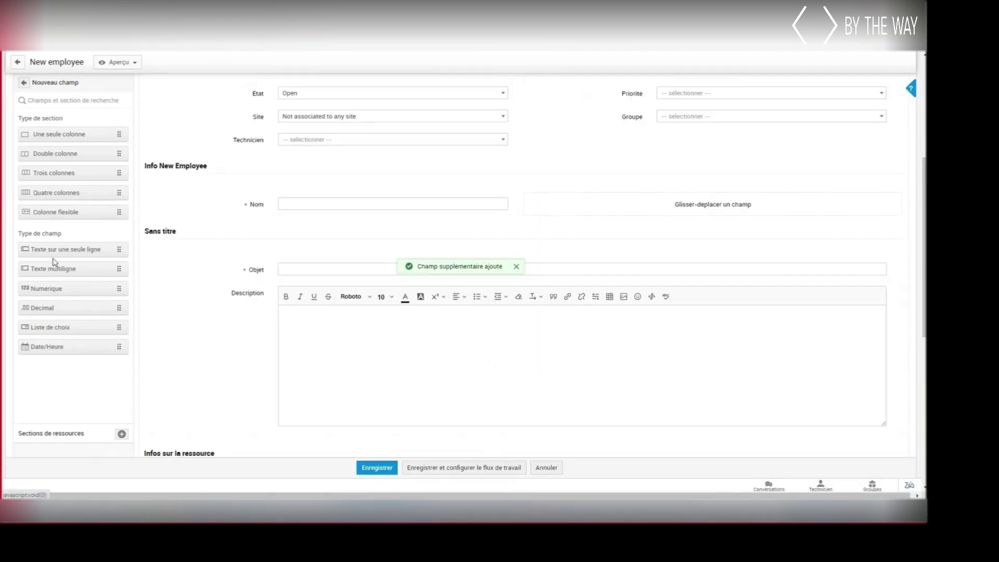
{"action": "left_click_drag", "start_coordinate": [57, 250], "coordinate": [693, 201]}
{"action": "type", "text": "Preno"}
{"action": "left_click", "coordinate": [603, 300]}
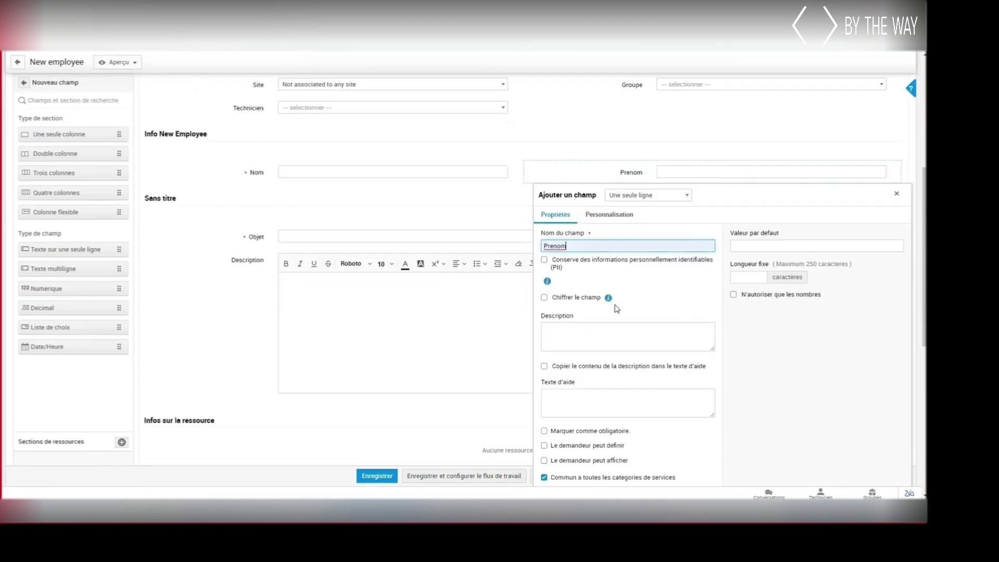
{"action": "scroll", "coordinate": [587, 317], "scroll_direction": "down", "scroll_amount": 3}
{"action": "left_click", "coordinate": [545, 318]}
{"action": "left_click", "coordinate": [568, 333]}
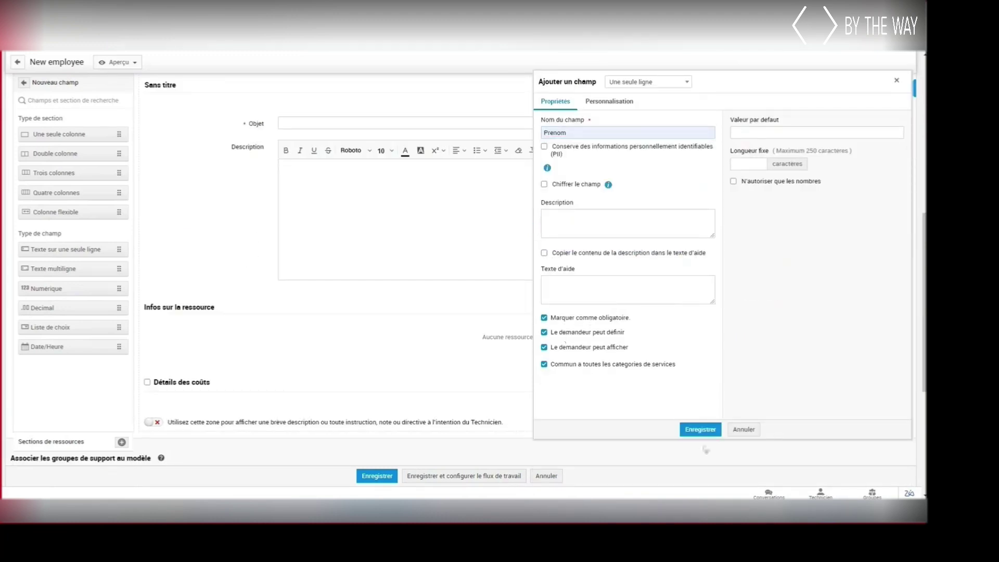
{"action": "left_click", "coordinate": [701, 430]}
Add a mandatory date/time field named "Date arrivee" below Nom in the Info New Employee section.
{"action": "scroll", "coordinate": [586, 379], "scroll_direction": "up", "scroll_amount": 3}
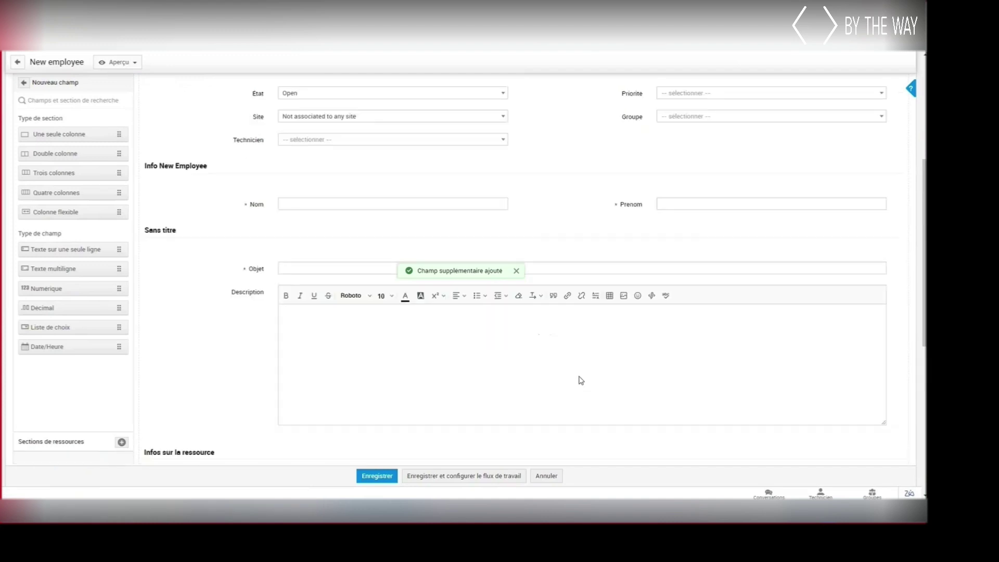
{"action": "left_click_drag", "start_coordinate": [43, 347], "coordinate": [277, 237]}
{"action": "type", "text": "Dat"}
{"action": "left_click", "coordinate": [233, 323]}
{"action": "scroll", "coordinate": [233, 319], "scroll_direction": "down", "scroll_amount": 4}
{"action": "left_click", "coordinate": [193, 276]}
{"action": "left_click", "coordinate": [327, 388]}
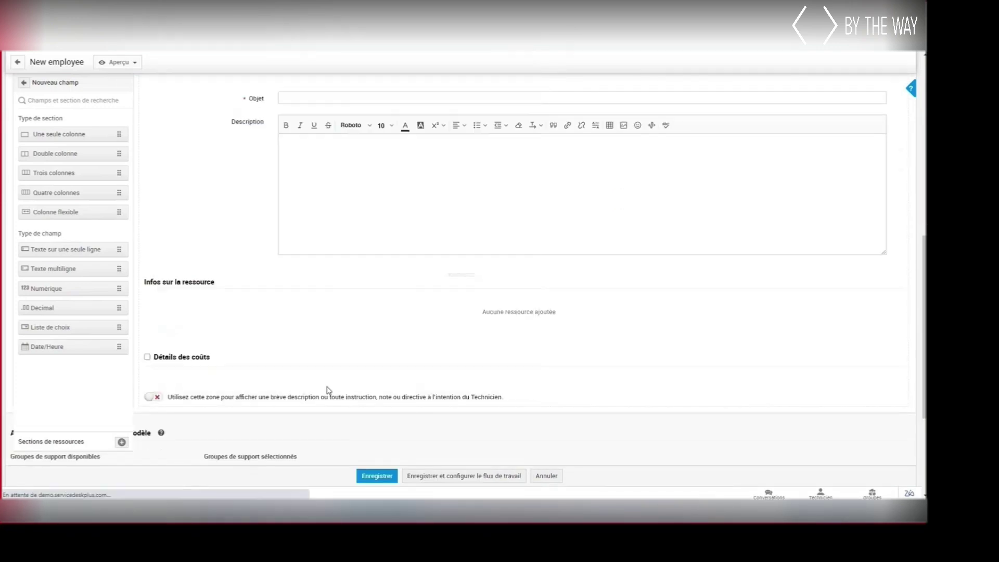
Place a choice list field named "Type de contrat" beside Date arrivee and mark it as mandatory.
{"action": "scroll", "coordinate": [395, 187], "scroll_direction": "up", "scroll_amount": 3}
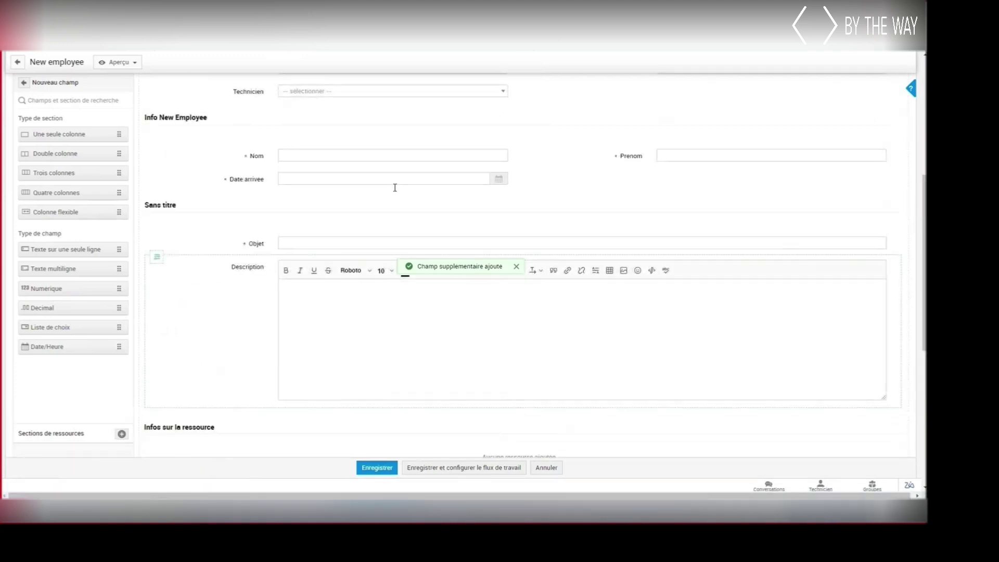
{"action": "left_click_drag", "start_coordinate": [51, 327], "coordinate": [706, 179]}
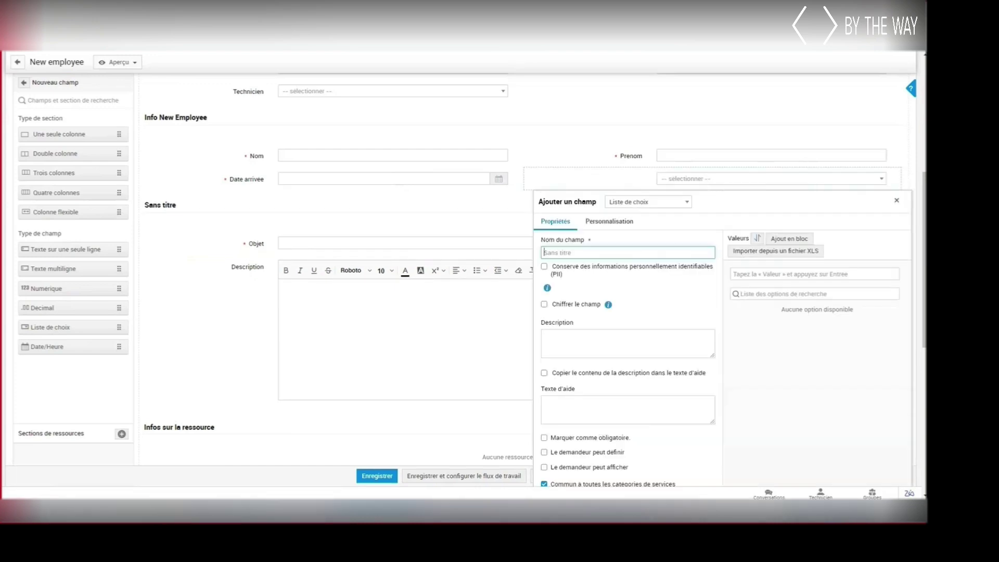
{"action": "type", "text": "Ty"}
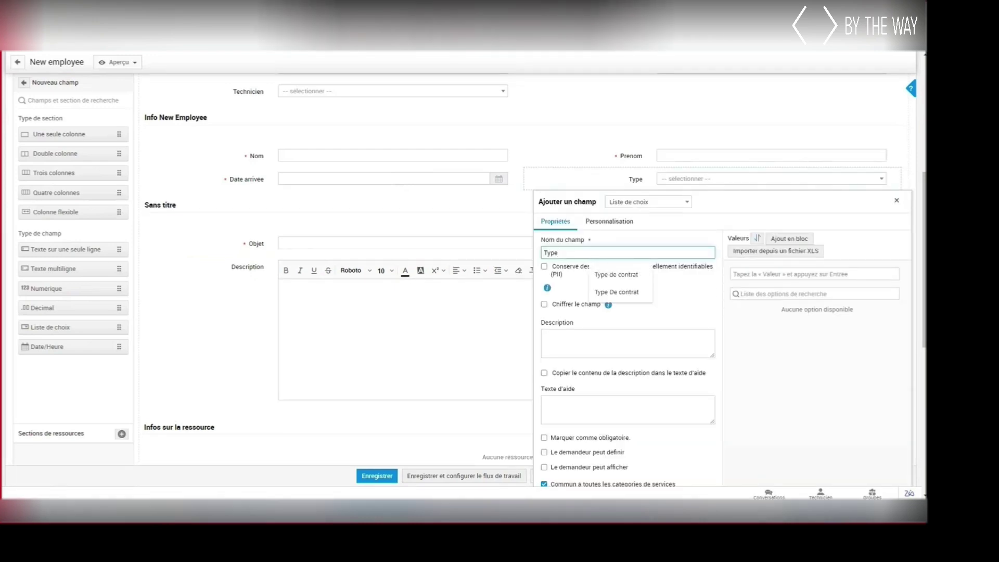
{"action": "type", "text": "pe"}
{"action": "left_click", "coordinate": [619, 274]}
{"action": "left_click", "coordinate": [544, 437]}
Add the values CDD and CDI to the Type de contrat choice list and save the field.
{"action": "left_click", "coordinate": [756, 274]}
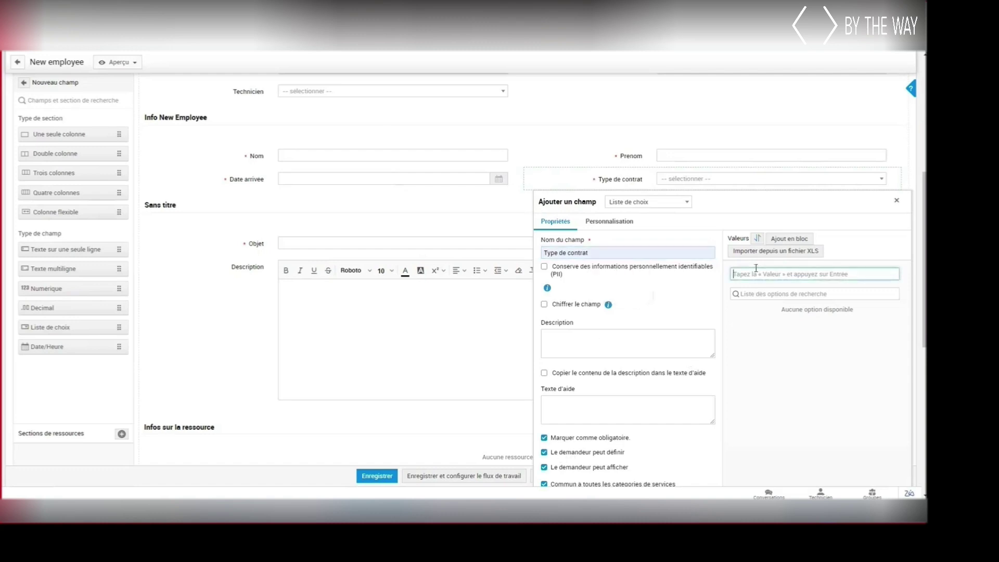
{"action": "type", "text": "CDD"}
{"action": "key", "text": "Return"}
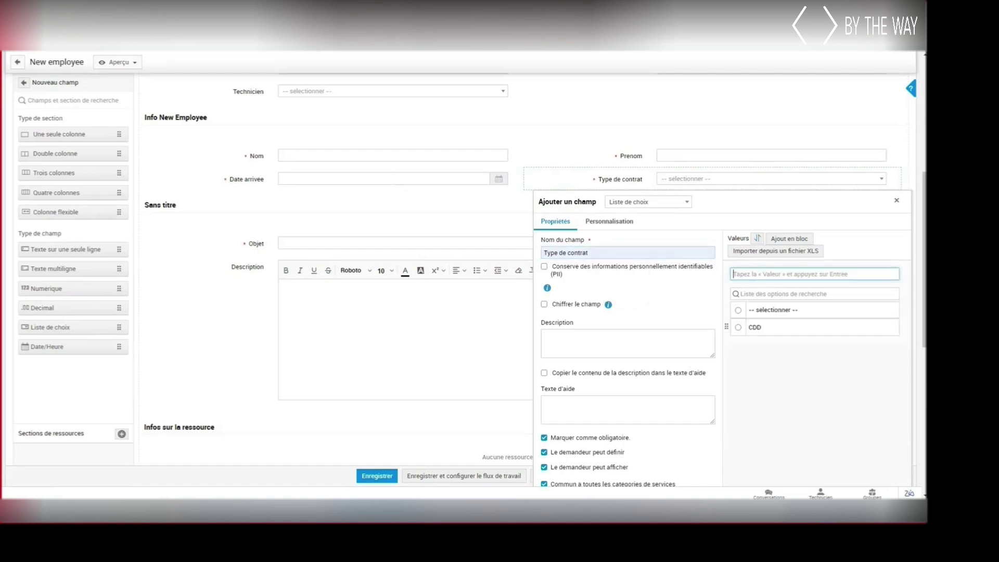
{"action": "type", "text": "CDI"}
{"action": "key", "text": "Return"}
{"action": "scroll", "coordinate": [843, 306], "scroll_direction": "down", "scroll_amount": 2}
{"action": "left_click", "coordinate": [702, 402]}
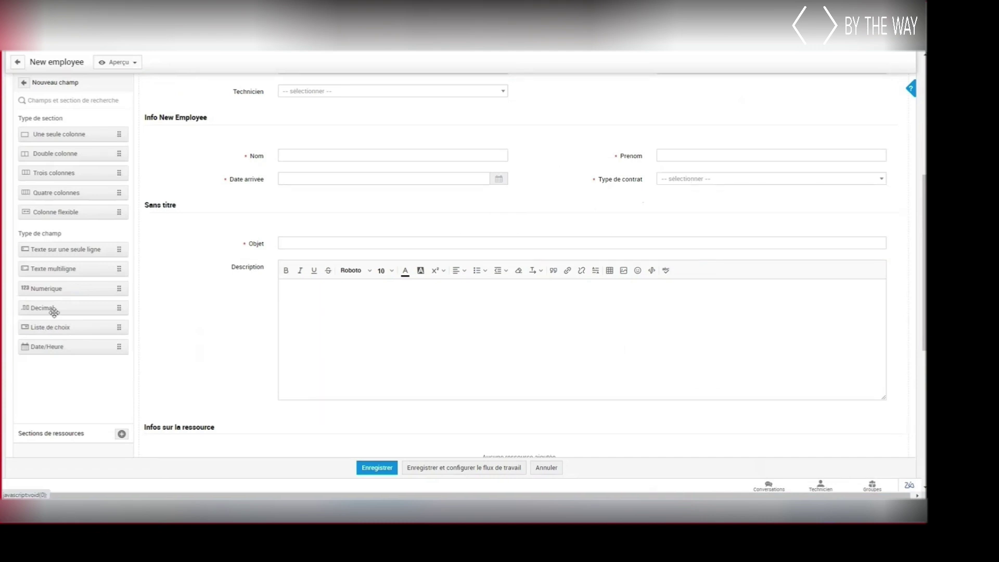
Add a date/time field "Date fin de contrat" below Date arrivee, optional but definable and viewable by the requester.
{"action": "left_click_drag", "start_coordinate": [61, 342], "coordinate": [314, 208]}
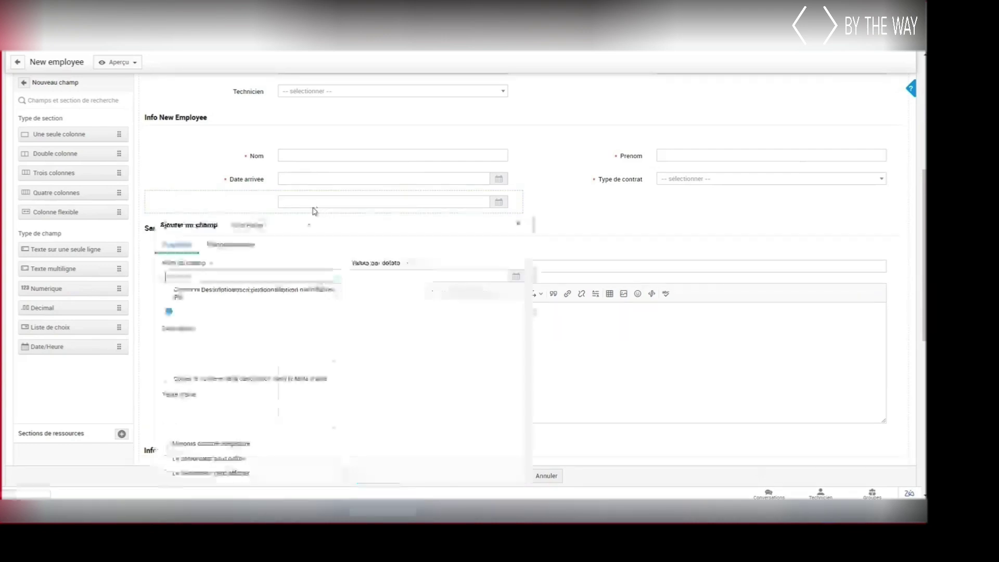
{"action": "type", "text": "fin de contrat"}
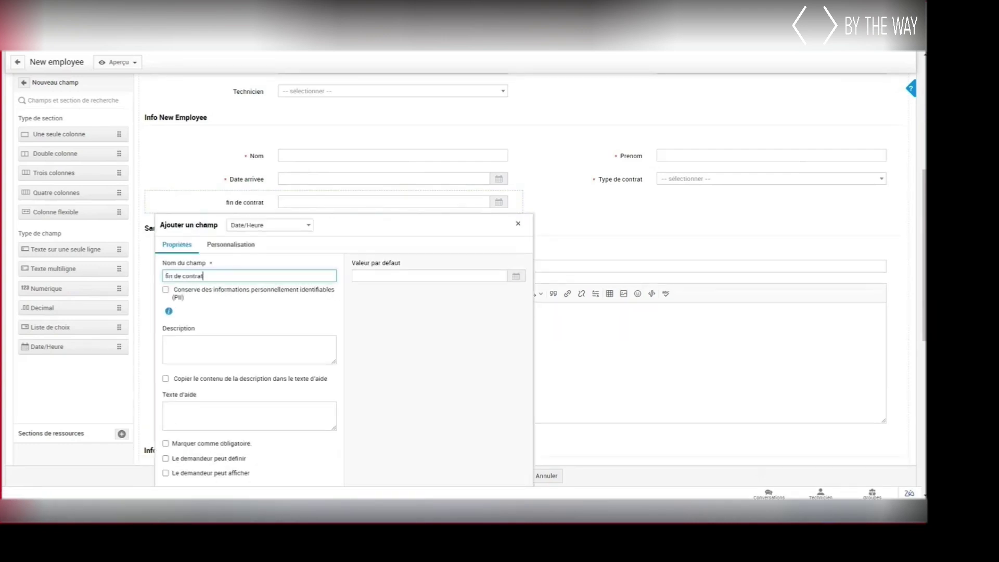
{"action": "type", "text": "Date"}
{"action": "scroll", "coordinate": [167, 427], "scroll_direction": "down", "scroll_amount": 2}
{"action": "left_click", "coordinate": [165, 361]}
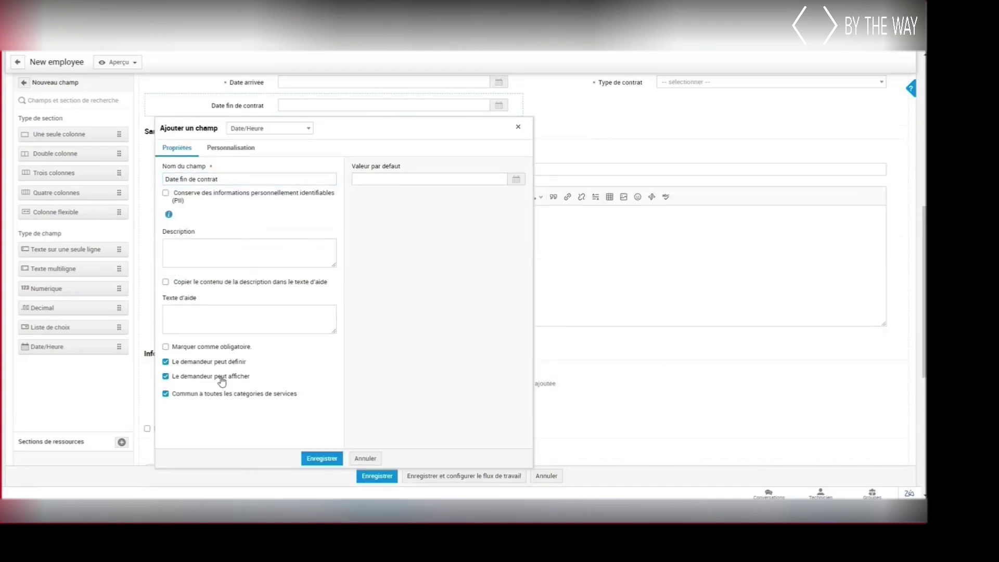
{"action": "left_click", "coordinate": [330, 459]}
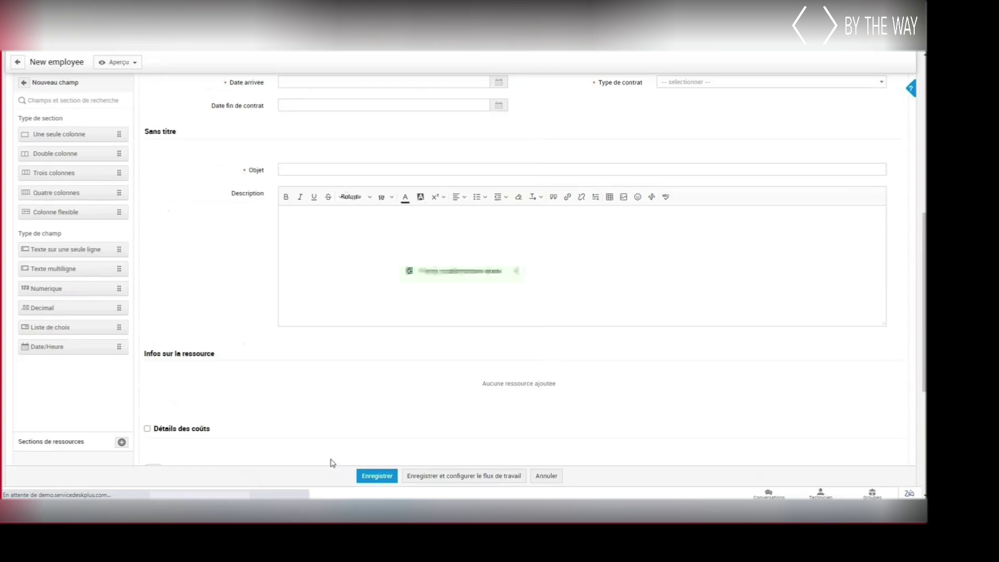
Make the New employee template visible to the requester and save the template.
{"action": "left_click", "coordinate": [375, 476]}
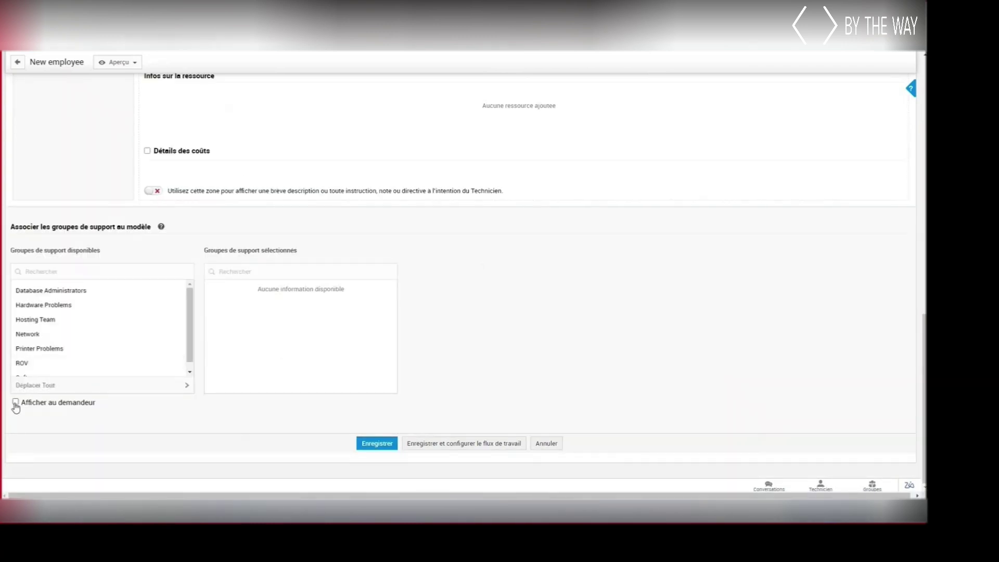
{"action": "left_click", "coordinate": [15, 402]}
{"action": "scroll", "coordinate": [357, 397], "scroll_direction": "down", "scroll_amount": 3}
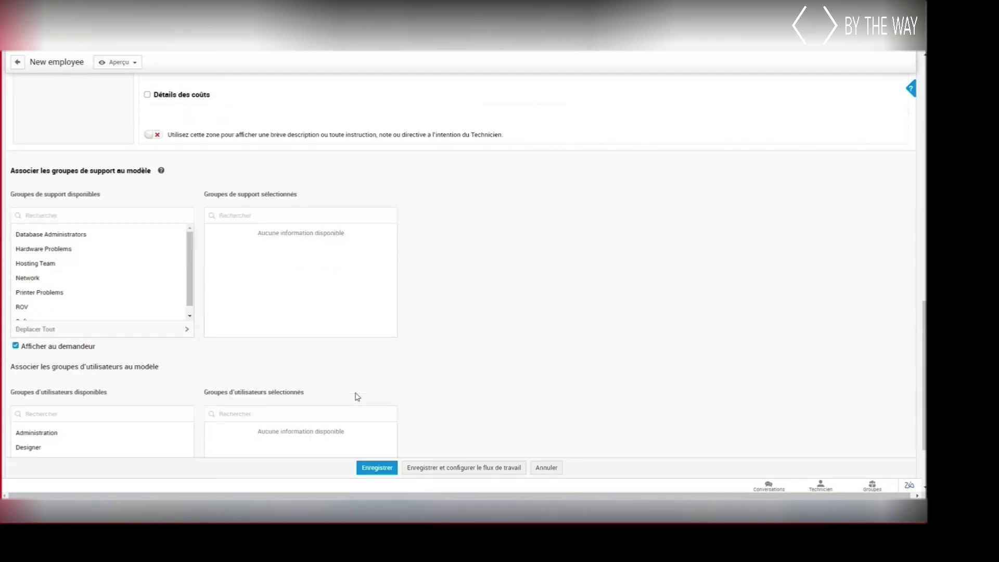
{"action": "left_click", "coordinate": [375, 446]}
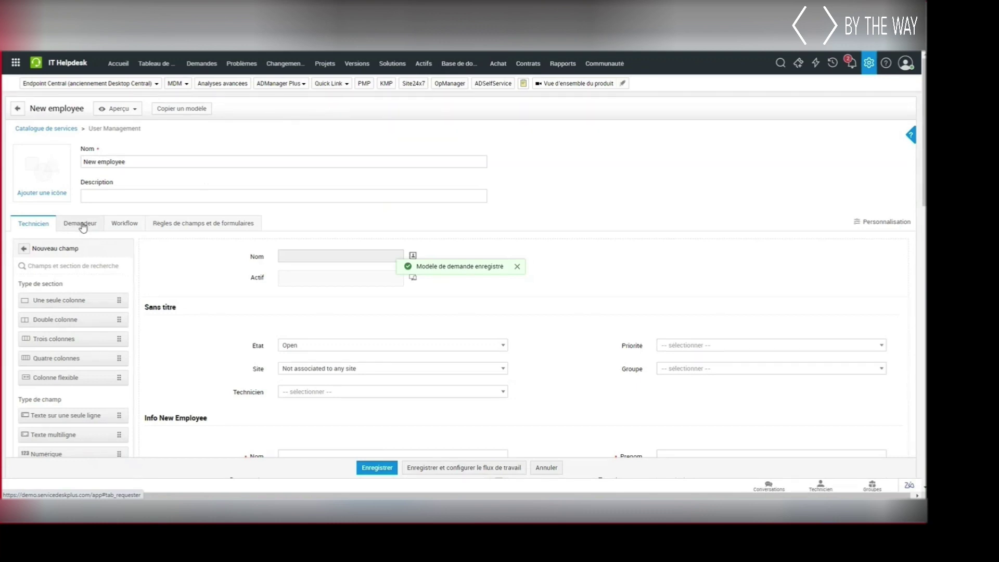
Insert a double-column section in the requester form between the Site section and the Objet section.
{"action": "left_click", "coordinate": [81, 223]}
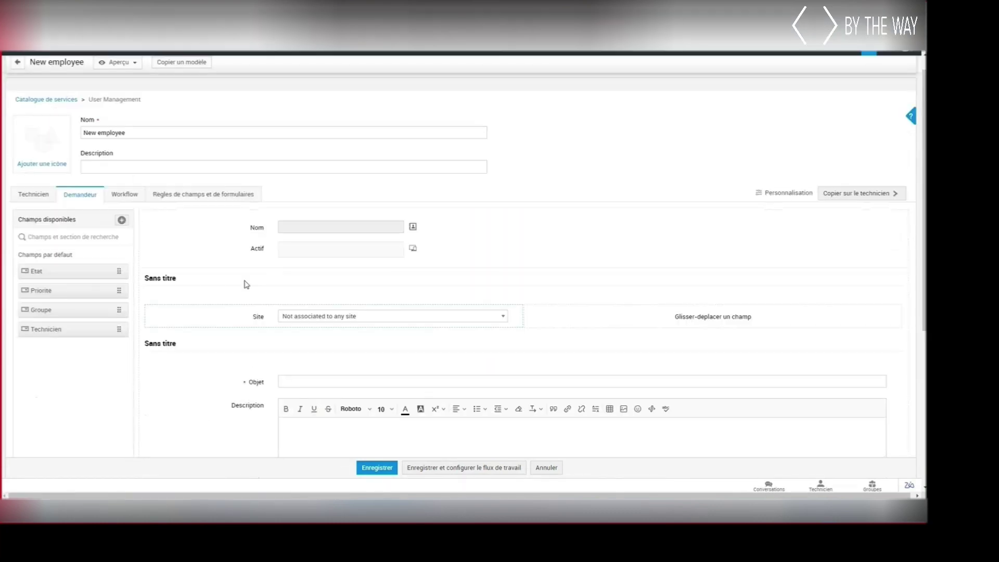
{"action": "scroll", "coordinate": [141, 275], "scroll_direction": "down", "scroll_amount": 1}
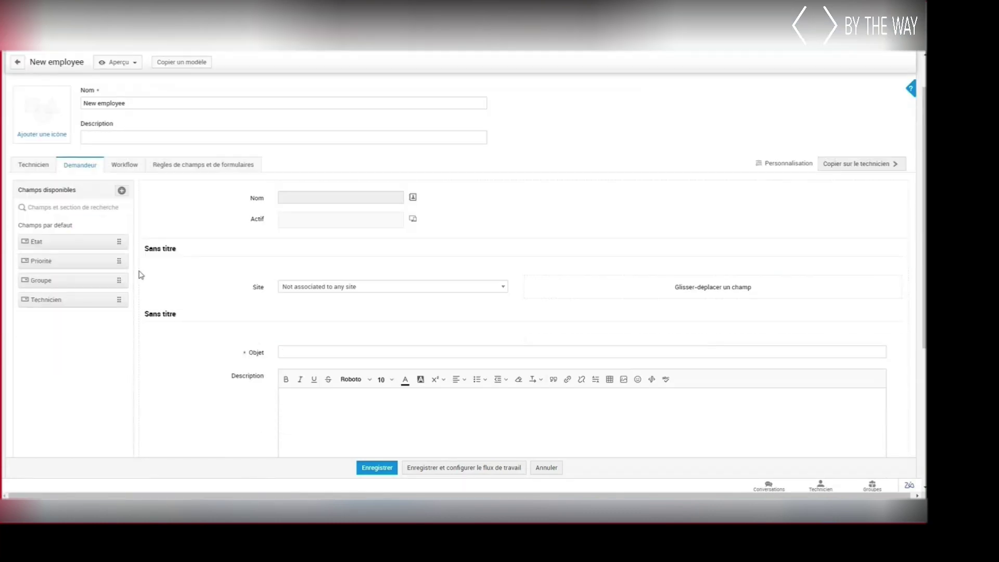
{"action": "left_click", "coordinate": [120, 190]}
{"action": "left_click_drag", "start_coordinate": [50, 257], "coordinate": [187, 317]}
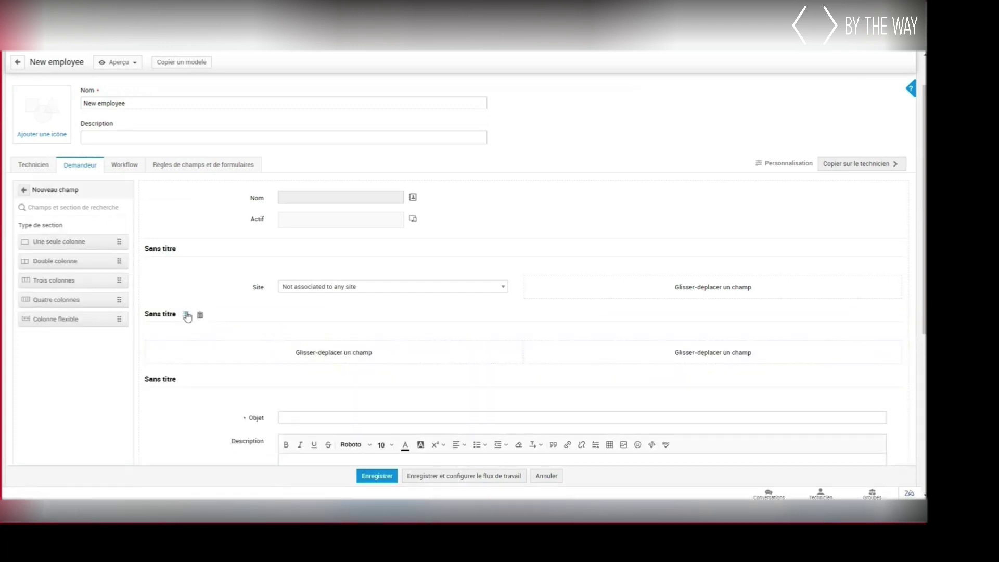
Name the new section of the requester form "Info New Employee" and save it.
{"action": "left_click", "coordinate": [186, 315]}
{"action": "key", "text": "ctrl+a"}
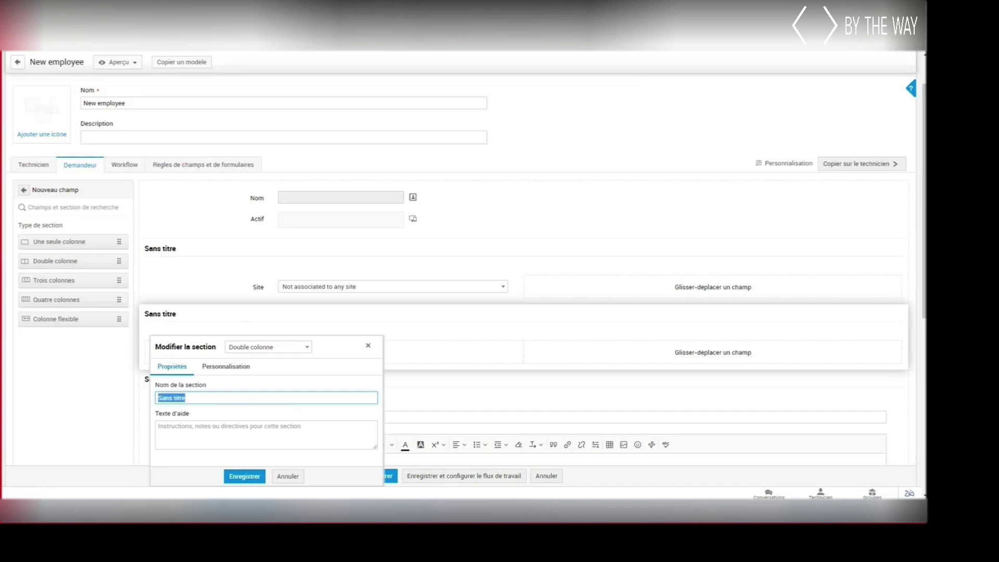
{"action": "key", "text": "BackSpace"}
{"action": "type", "text": "INfo New Employee"}
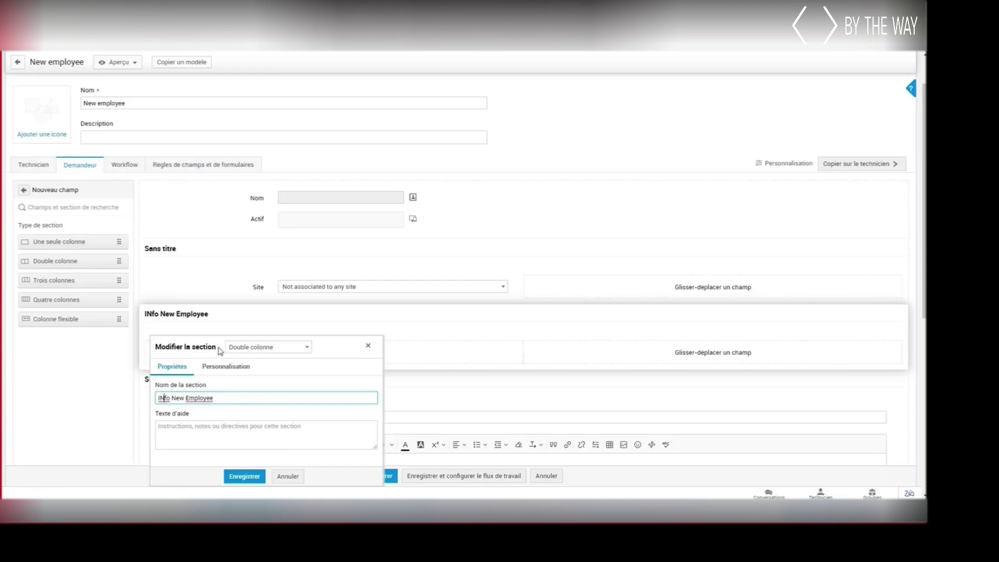
{"action": "key", "text": "BackSpace"}
{"action": "type", "text": "n"}
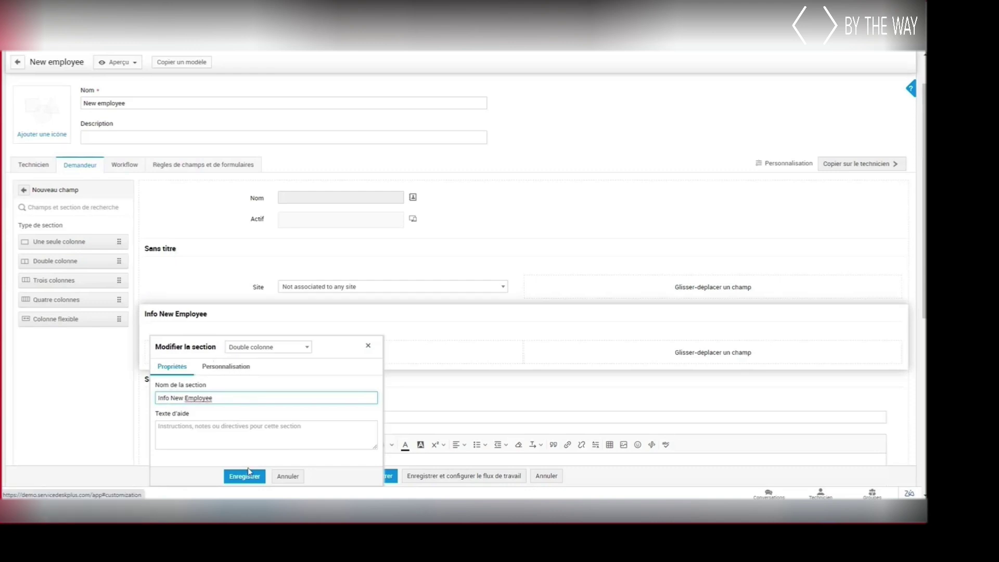
{"action": "left_click", "coordinate": [245, 476]}
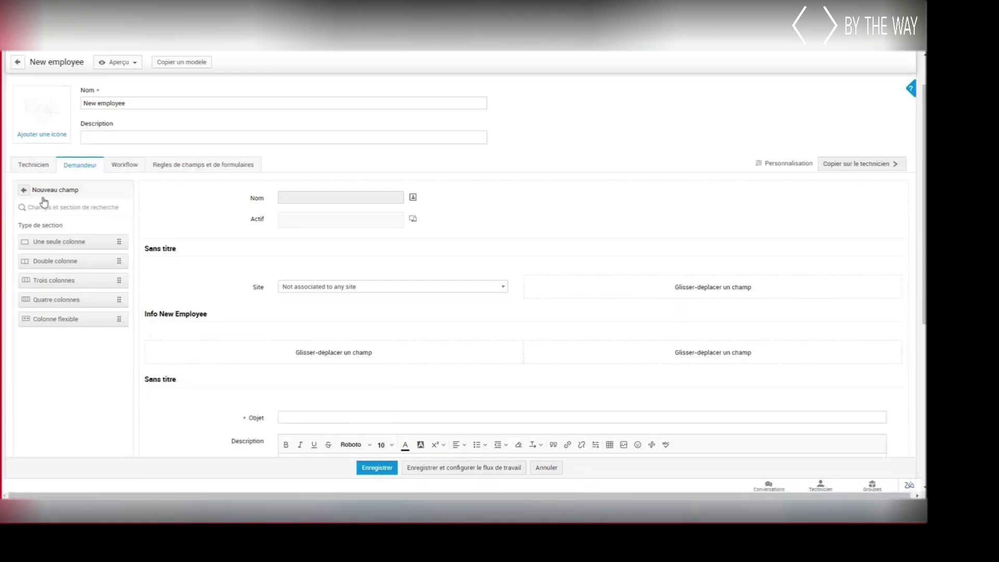
Move the Nom and Date arrivee fields into the Info New Employee section of the requester form.
{"action": "left_click", "coordinate": [34, 165]}
{"action": "left_click", "coordinate": [100, 165]}
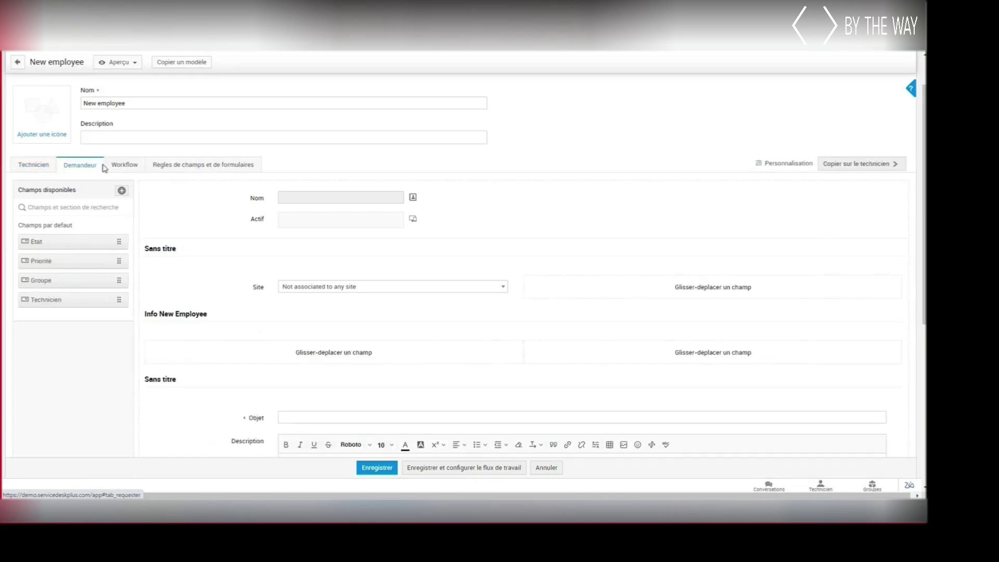
{"action": "scroll", "coordinate": [404, 271], "scroll_direction": "down", "scroll_amount": 5}
{"action": "left_click_drag", "start_coordinate": [232, 345], "coordinate": [267, 163]}
{"action": "scroll", "coordinate": [390, 270], "scroll_direction": "down", "scroll_amount": 3}
{"action": "left_click_drag", "start_coordinate": [213, 345], "coordinate": [257, 298]}
{"action": "scroll", "coordinate": [256, 357], "scroll_direction": "up", "scroll_amount": 5}
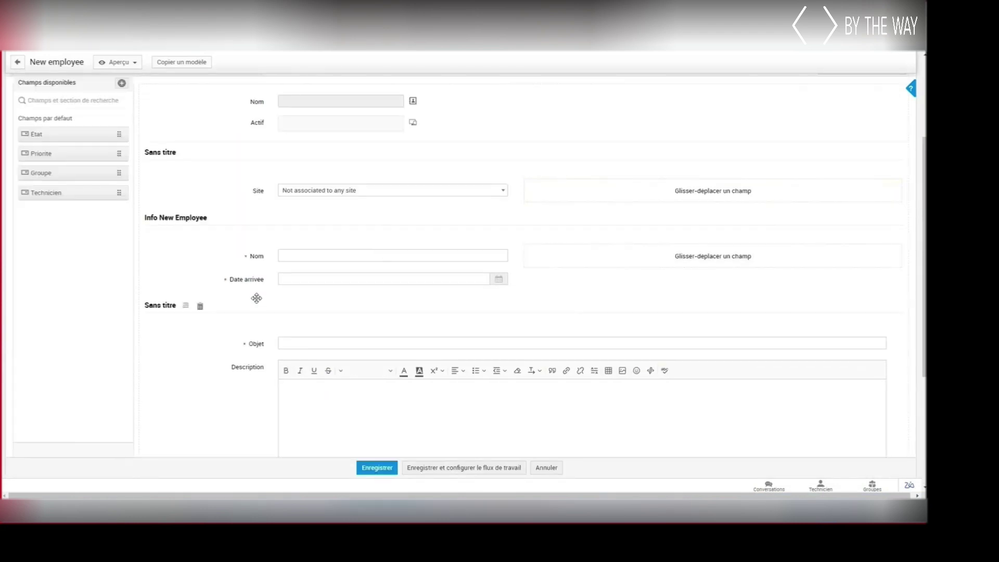
Place the Prenom field in the second column of the requester form's Info New Employee section, beside Nom.
{"action": "scroll", "coordinate": [256, 297], "scroll_direction": "down", "scroll_amount": 4}
{"action": "scroll", "coordinate": [597, 350], "scroll_direction": "up", "scroll_amount": 3}
{"action": "left_click_drag", "start_coordinate": [597, 351], "coordinate": [618, 303]}
{"action": "scroll", "coordinate": [597, 351], "scroll_direction": "up", "scroll_amount": 2}
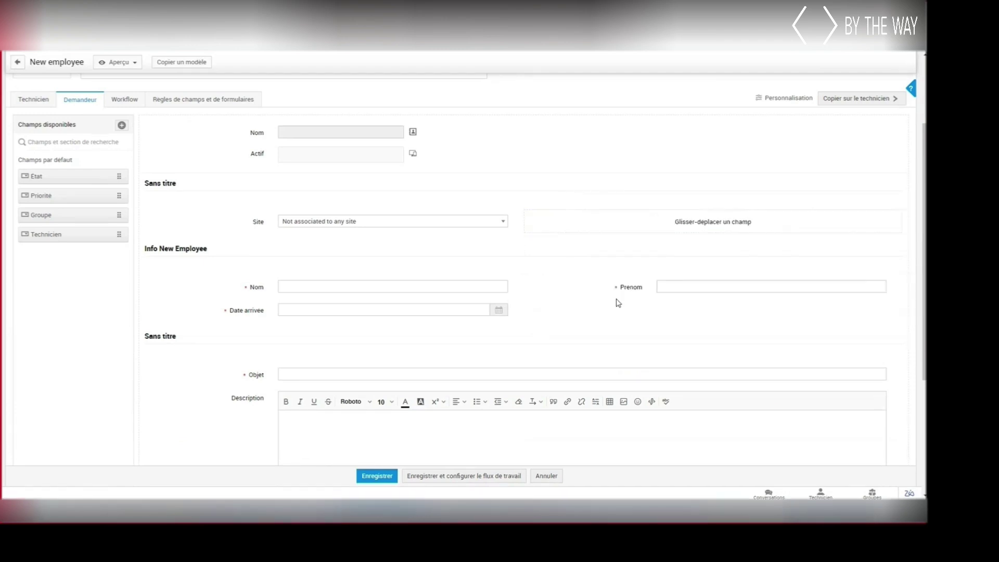
Move the Type de contrat and Date fin de contrat fields into the requester form's Info New Employee section and save the template.
{"action": "scroll", "coordinate": [618, 303], "scroll_direction": "down", "scroll_amount": 4}
{"action": "left_click_drag", "start_coordinate": [569, 386], "coordinate": [598, 258]}
{"action": "scroll", "coordinate": [569, 385], "scroll_direction": "up", "scroll_amount": 3}
{"action": "scroll", "coordinate": [391, 349], "scroll_direction": "down", "scroll_amount": 3}
{"action": "left_click_drag", "start_coordinate": [385, 388], "coordinate": [267, 174]}
{"action": "scroll", "coordinate": [268, 174], "scroll_direction": "down", "scroll_amount": 4}
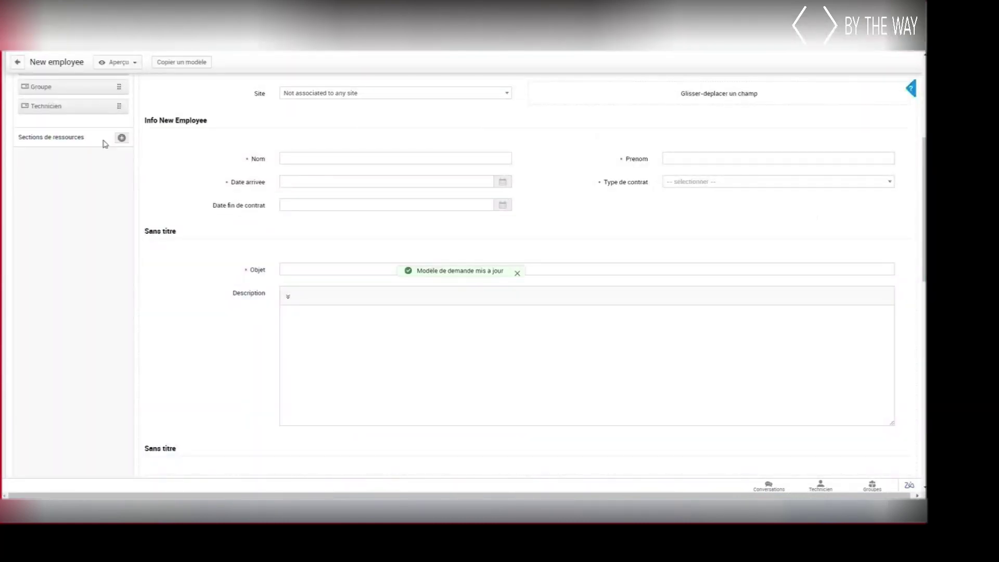
Preview the requester version of the New employee template, check its Date arrivee calendar and Type de contrat list, and close the preview.
{"action": "scroll", "coordinate": [104, 144], "scroll_direction": "up", "scroll_amount": 5}
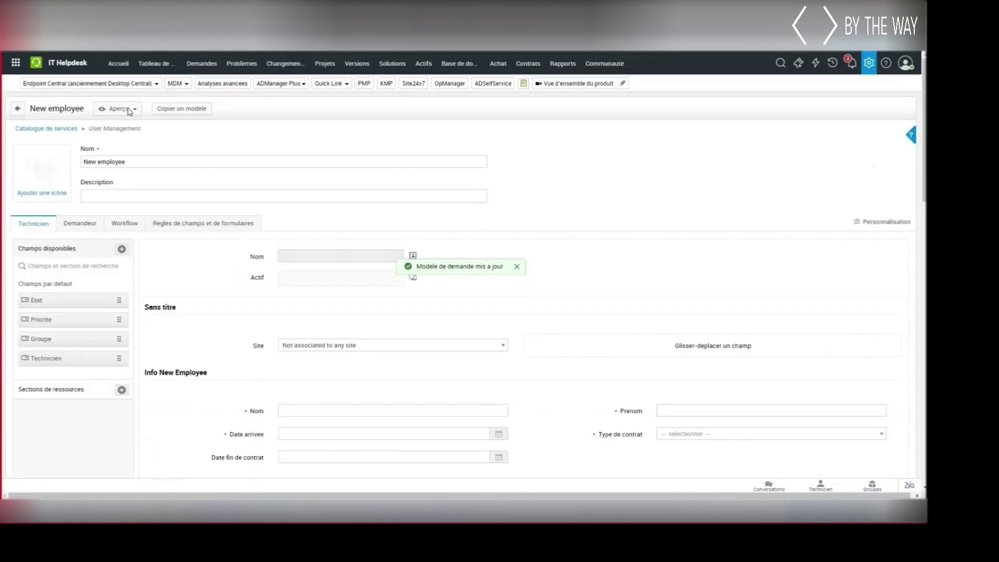
{"action": "left_click", "coordinate": [132, 110]}
{"action": "left_click", "coordinate": [130, 109]}
{"action": "left_click", "coordinate": [130, 109]}
{"action": "left_click", "coordinate": [124, 141]}
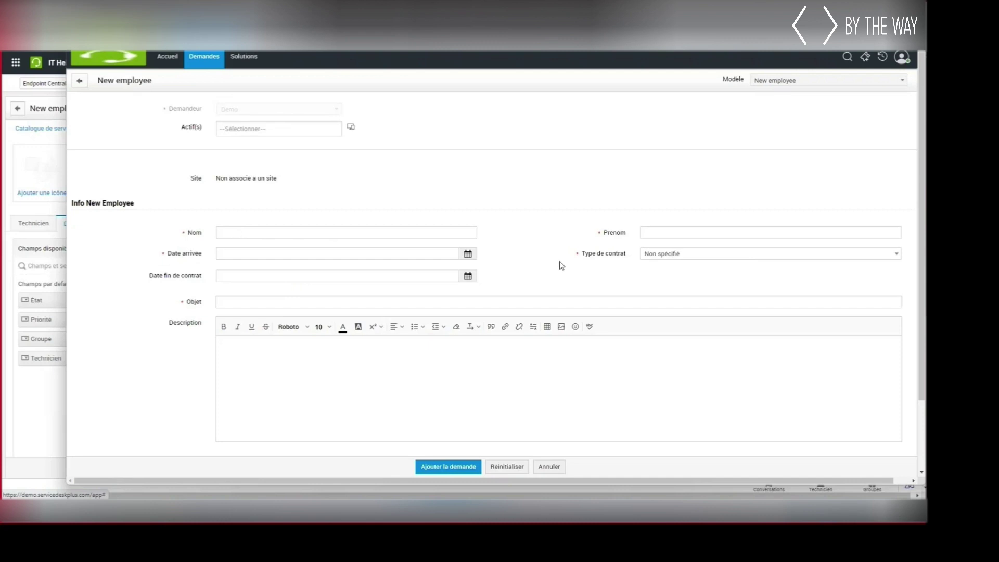
{"action": "left_click", "coordinate": [468, 255]}
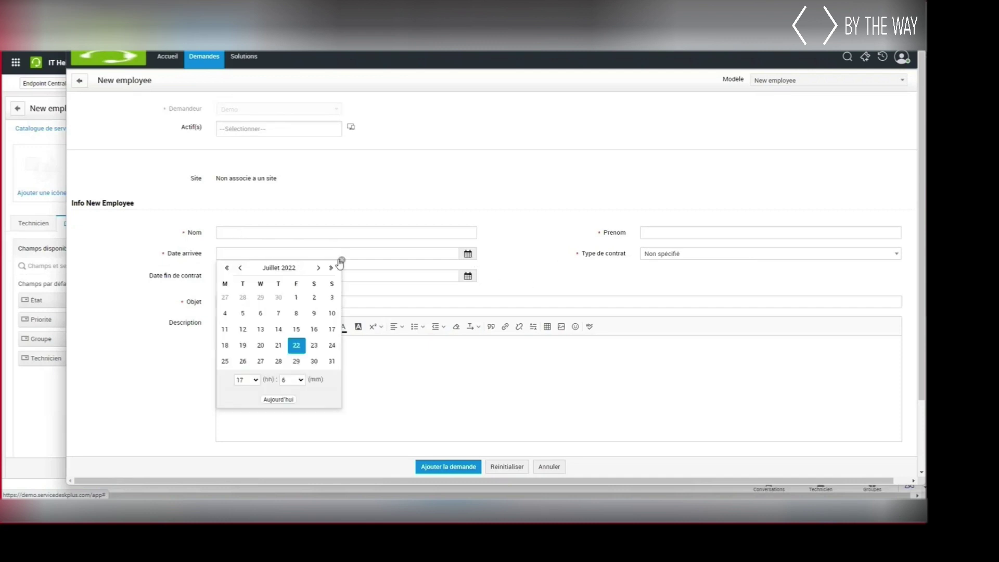
{"action": "left_click", "coordinate": [791, 255]}
{"action": "left_click", "coordinate": [553, 287]}
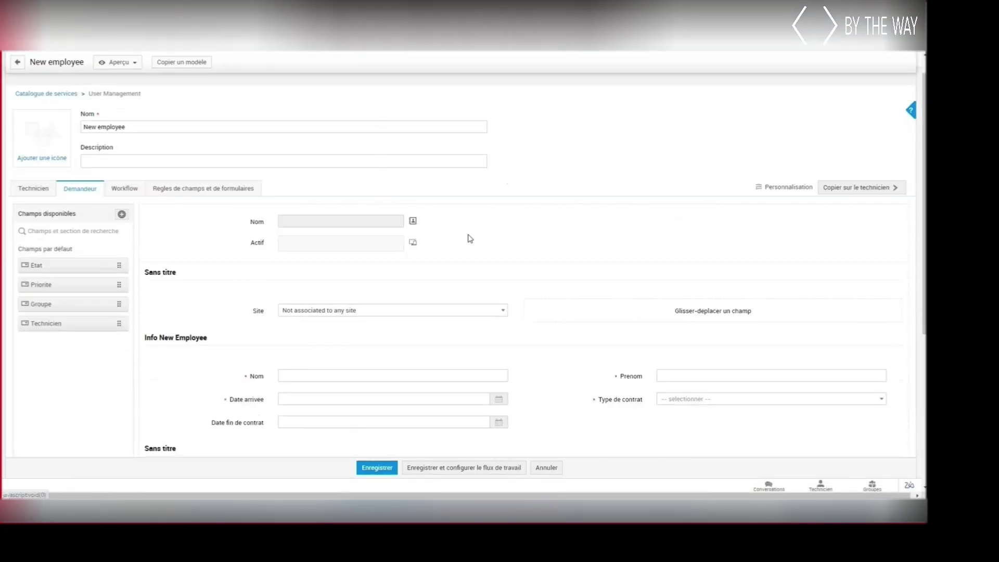
Select CDD as the Type de contrat in the requester form's Info New Employee section.
{"action": "scroll", "coordinate": [470, 239], "scroll_direction": "down", "scroll_amount": 4}
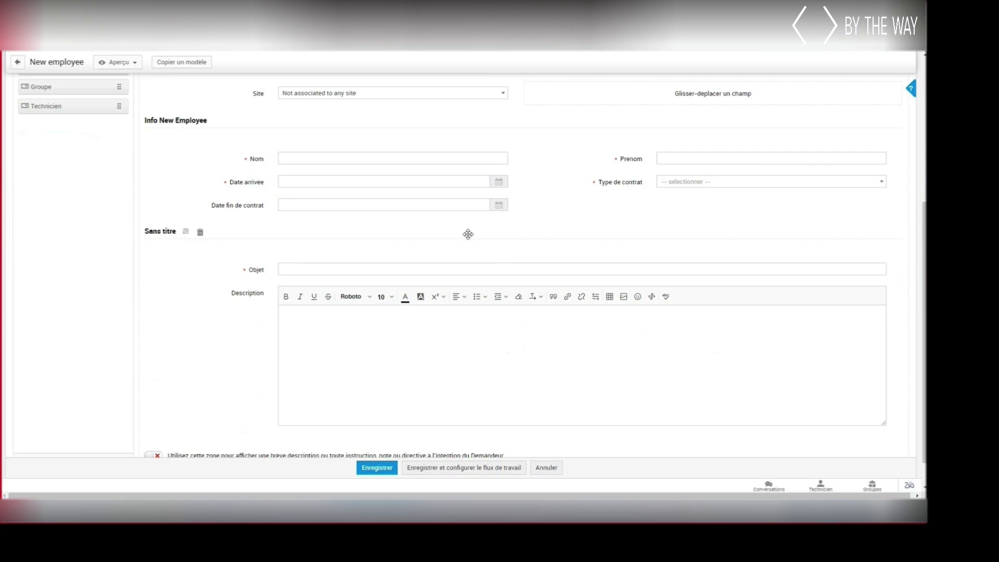
{"action": "left_click", "coordinate": [716, 186]}
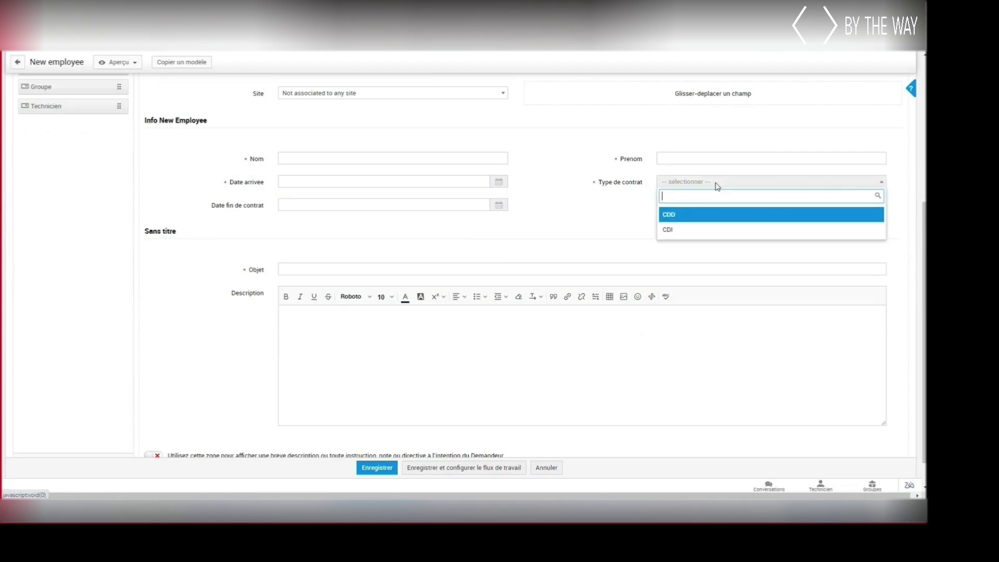
{"action": "left_click", "coordinate": [678, 218]}
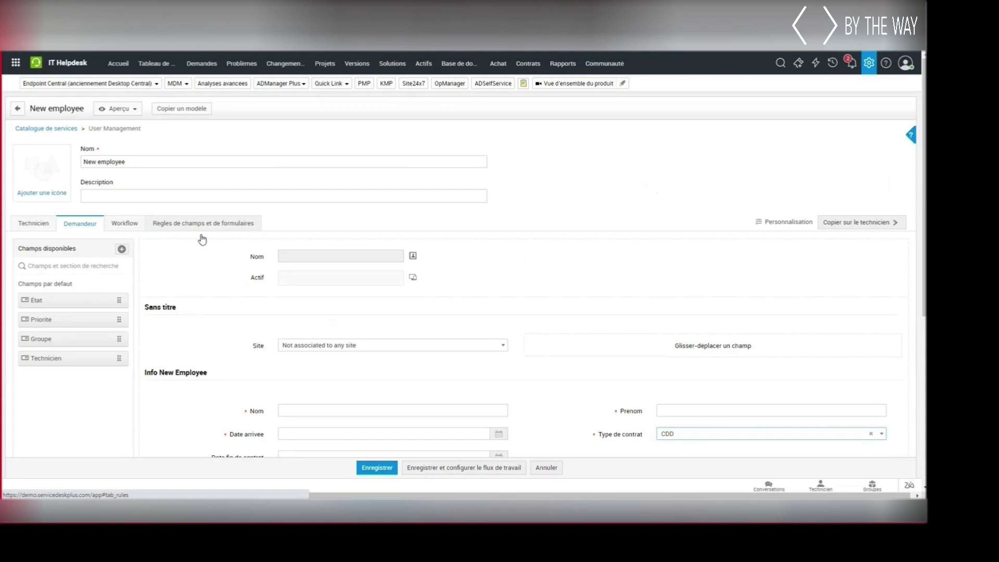
Start a form-load rule for the template and name it "Champs de fin de contrat".
{"action": "left_click", "coordinate": [201, 235]}
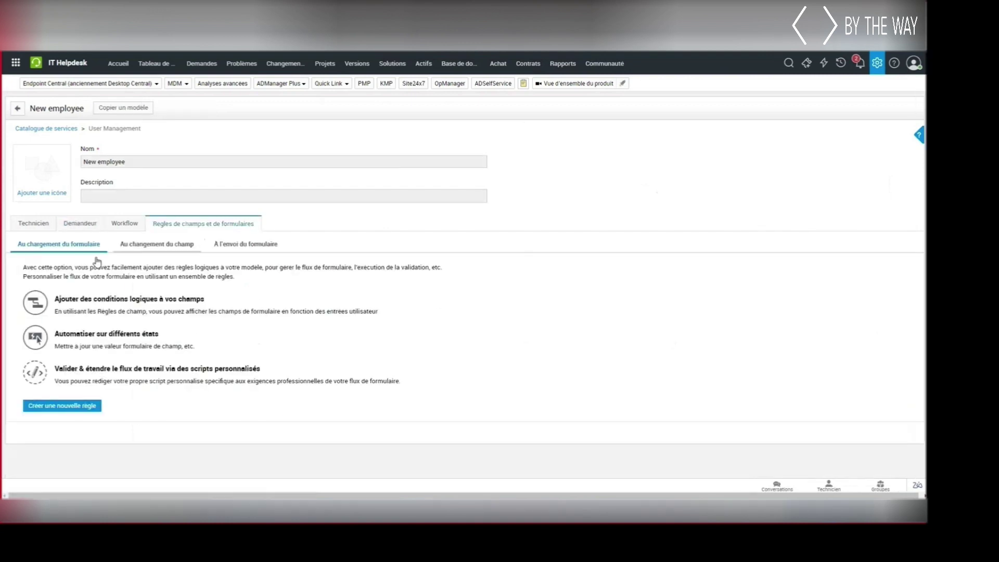
{"action": "left_click", "coordinate": [56, 405]}
{"action": "left_click", "coordinate": [123, 307]}
{"action": "left_click", "coordinate": [178, 337]}
{"action": "scroll", "coordinate": [178, 338], "scroll_direction": "down", "scroll_amount": 1}
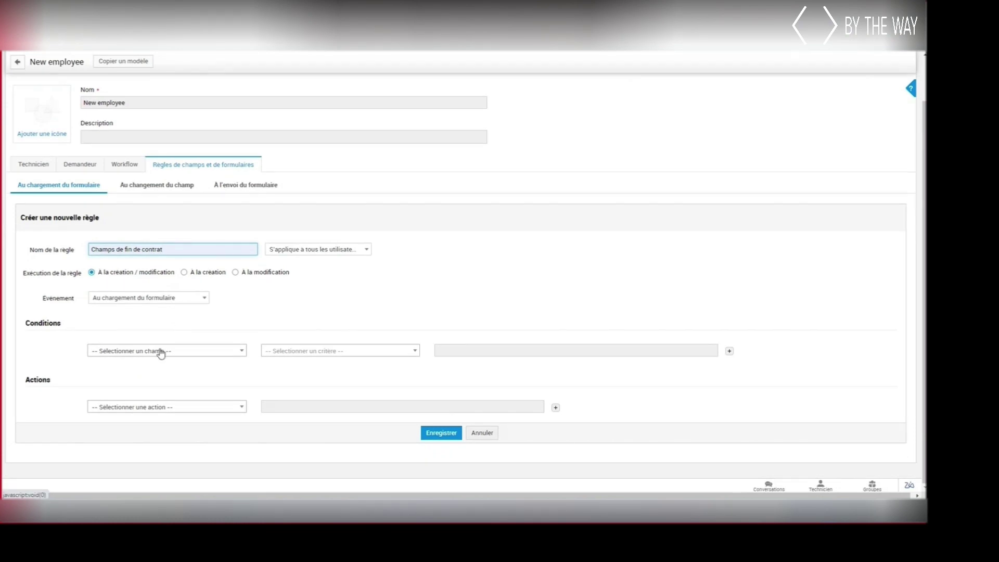
Give the form-load rule the action Masquer les champs for the Date fin de contrat field and save the rule.
{"action": "left_click", "coordinate": [138, 407]}
{"action": "left_click", "coordinate": [139, 372]}
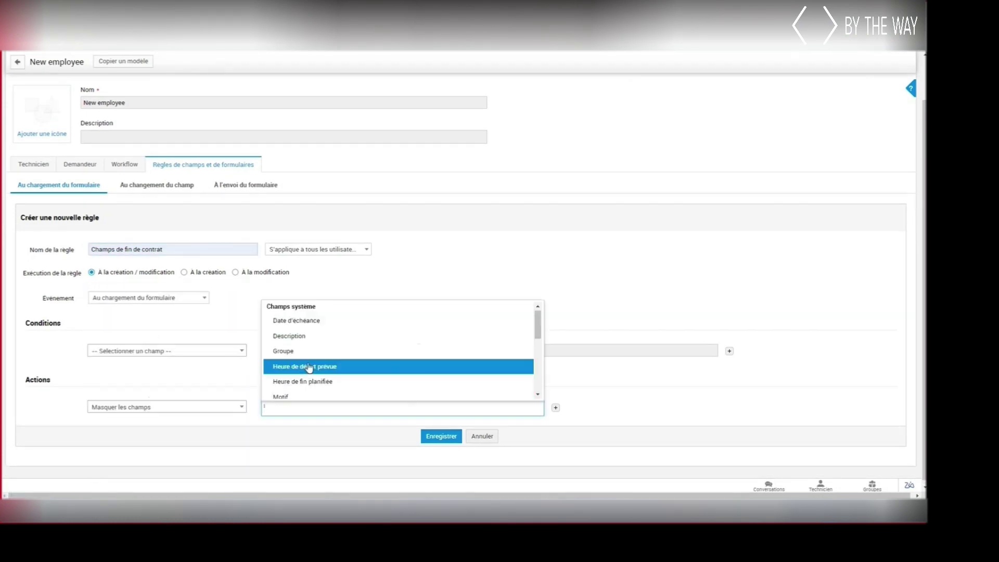
{"action": "scroll", "coordinate": [309, 368], "scroll_direction": "down", "scroll_amount": 5}
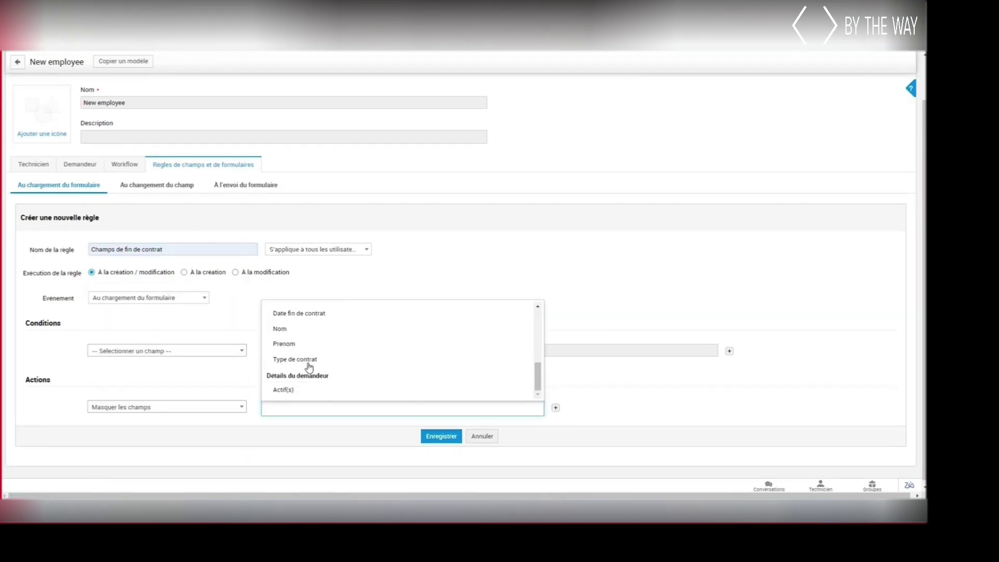
{"action": "scroll", "coordinate": [309, 368], "scroll_direction": "up", "scroll_amount": 2}
{"action": "left_click", "coordinate": [309, 361]}
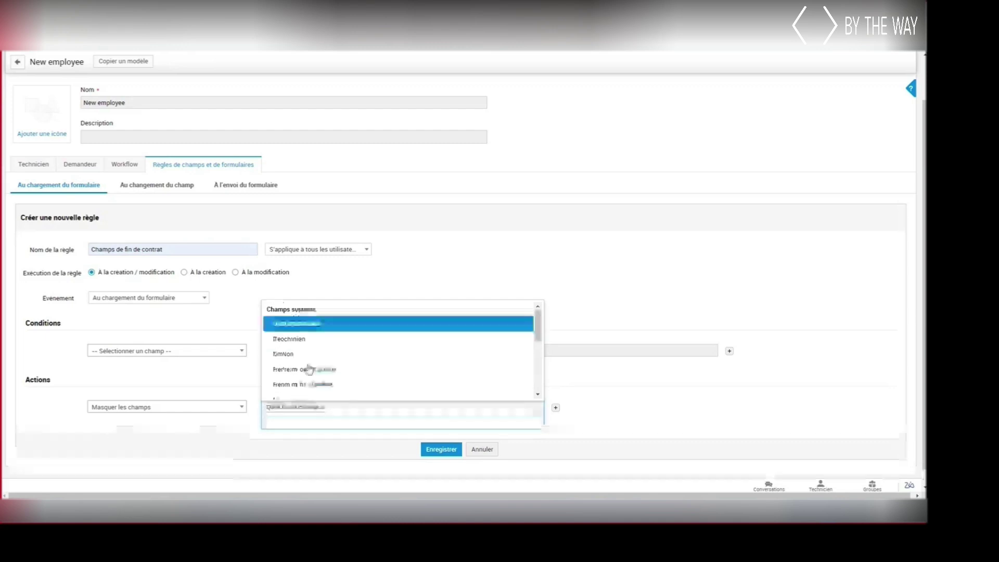
{"action": "left_click", "coordinate": [444, 454]}
{"action": "left_click", "coordinate": [444, 451]}
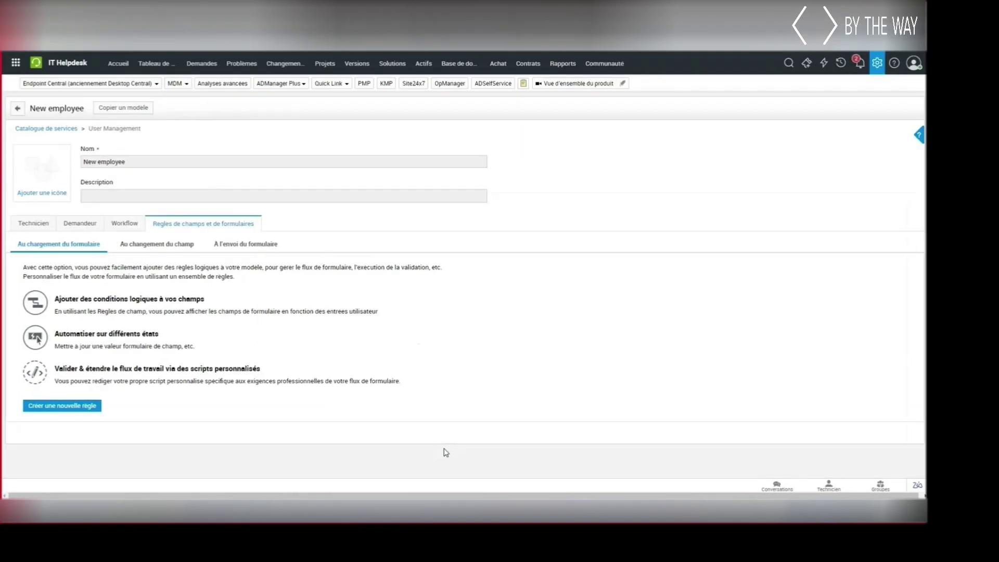
Preview the requester form to check the effect of the form-load rule, and close the preview.
{"action": "left_click", "coordinate": [79, 224]}
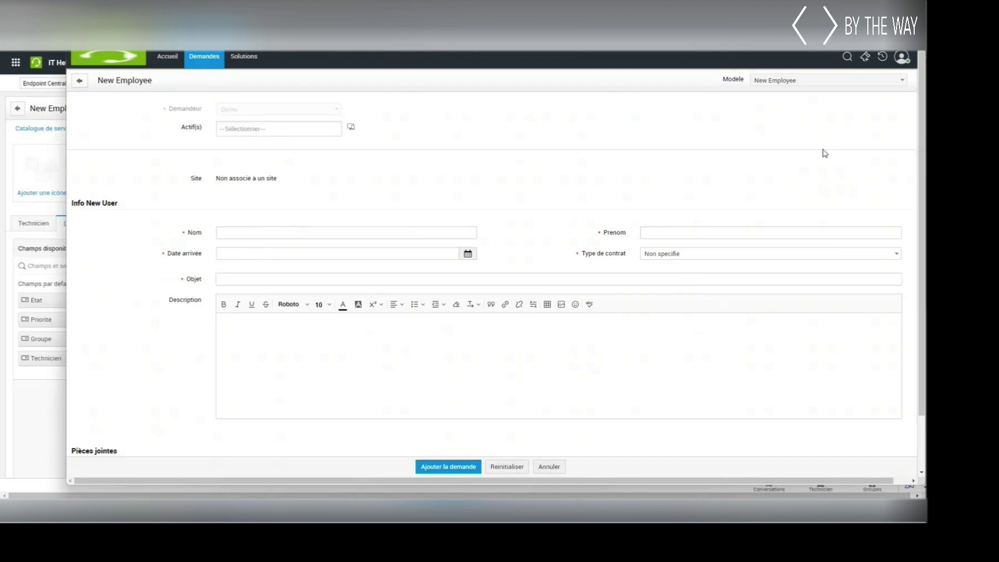
{"action": "key", "text": "Escape"}
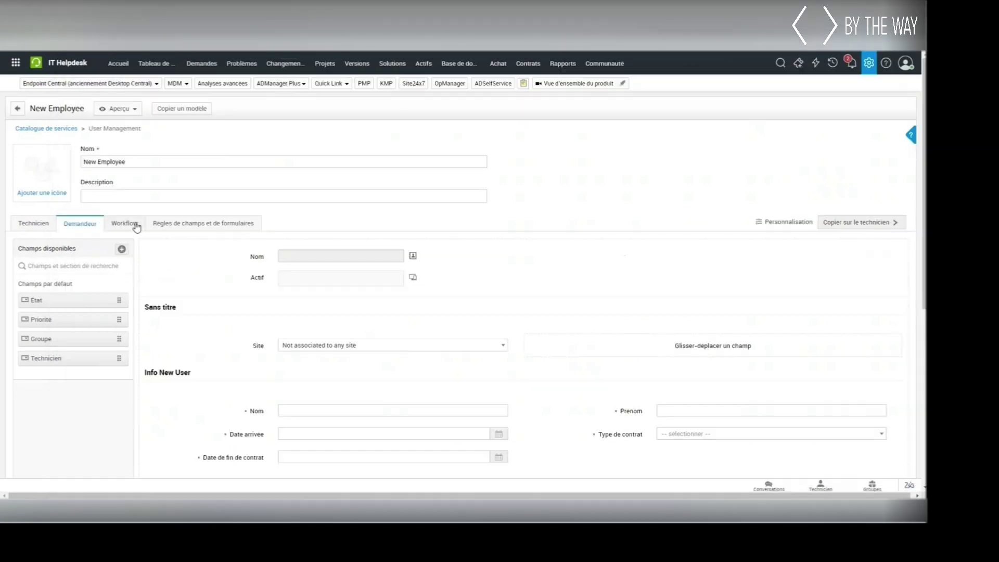
Create a field-change rule named "Champs de fin de contrat 2" that applies to all users.
{"action": "left_click", "coordinate": [182, 225]}
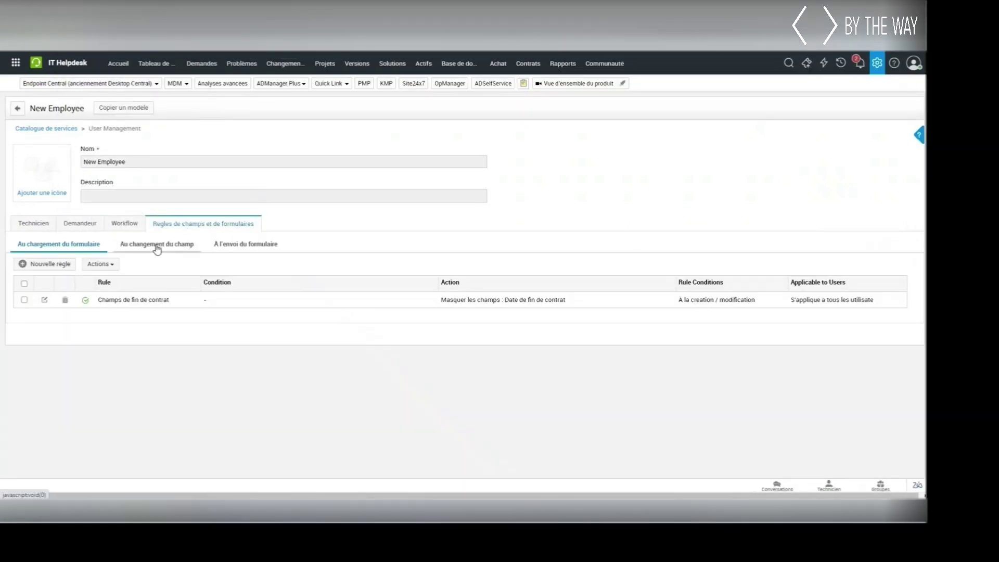
{"action": "left_click", "coordinate": [157, 245]}
{"action": "left_click", "coordinate": [62, 406]}
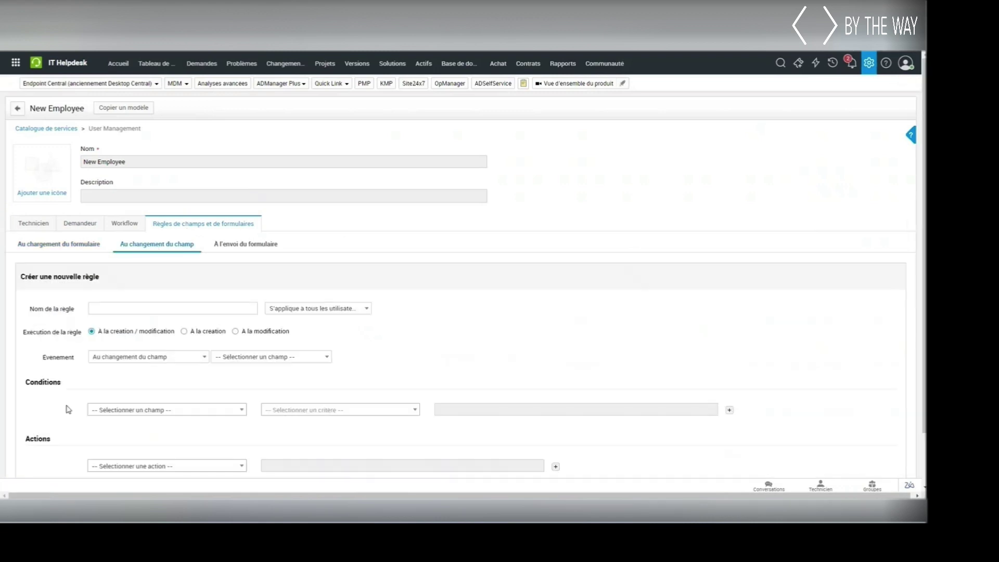
{"action": "left_click", "coordinate": [118, 309]}
{"action": "left_click", "coordinate": [173, 347]}
{"action": "left_click", "coordinate": [315, 309]}
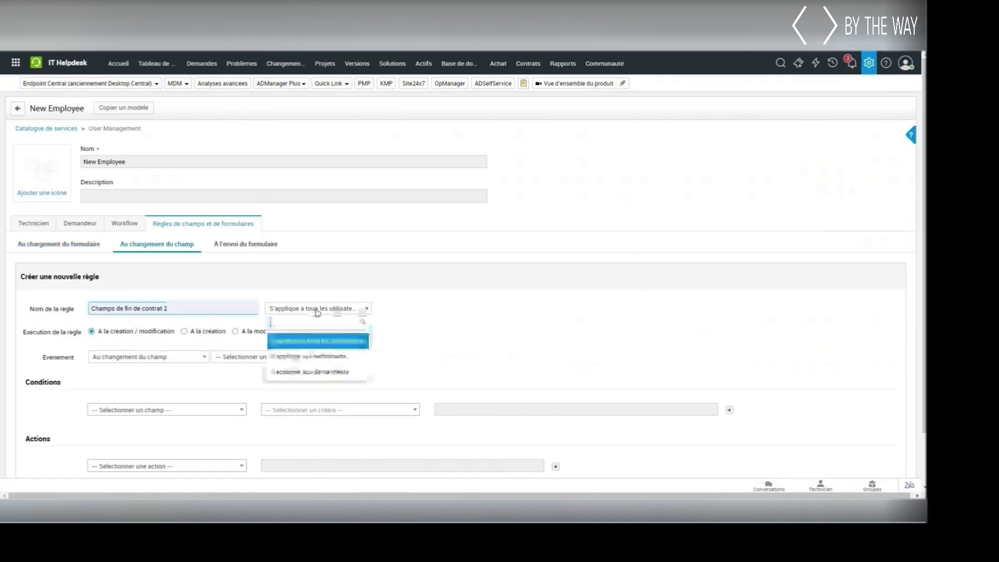
{"action": "left_click", "coordinate": [322, 341]}
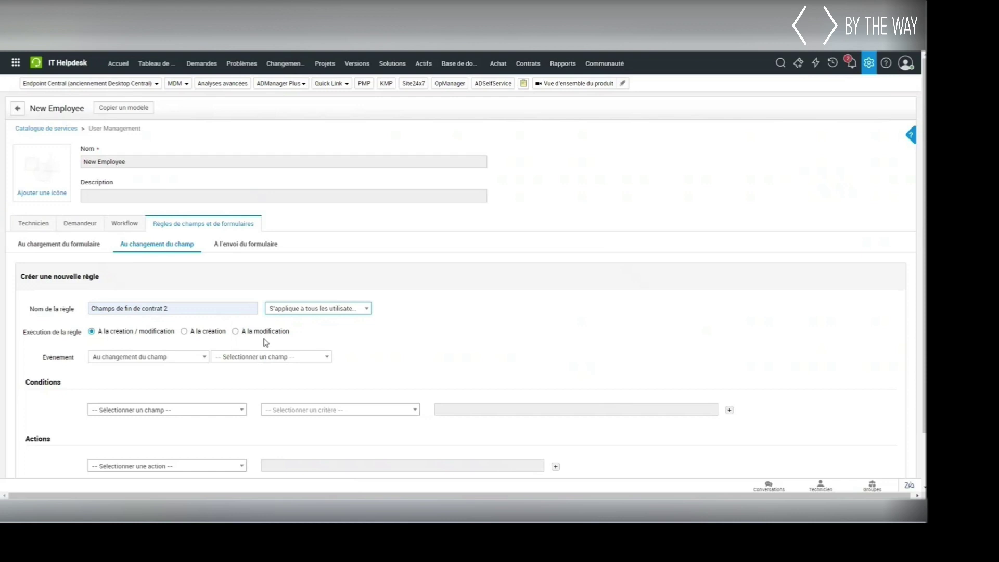
Set Type de contrat as the field whose change triggers the rule.
{"action": "left_click", "coordinate": [248, 358]}
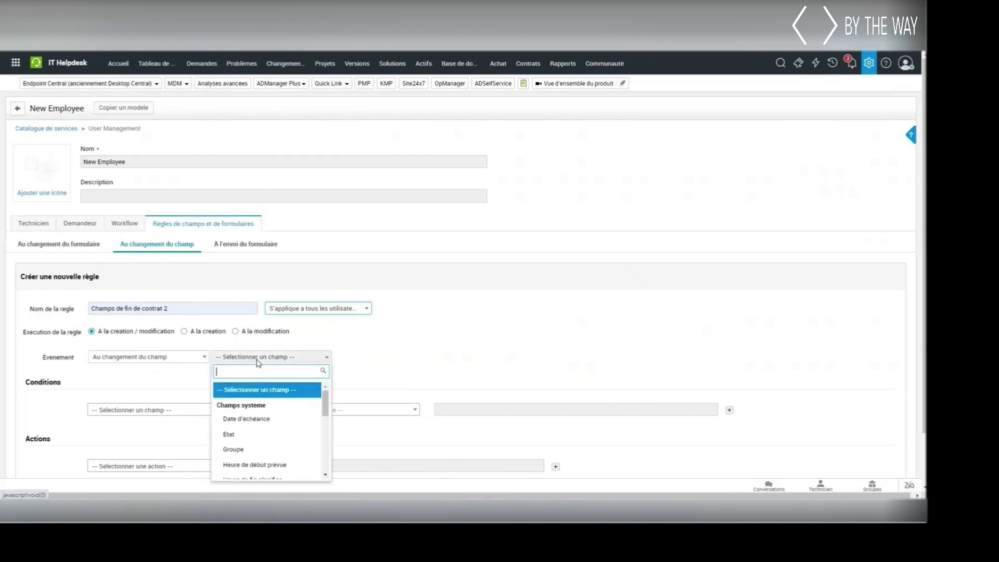
{"action": "scroll", "coordinate": [251, 421], "scroll_direction": "down", "scroll_amount": 5}
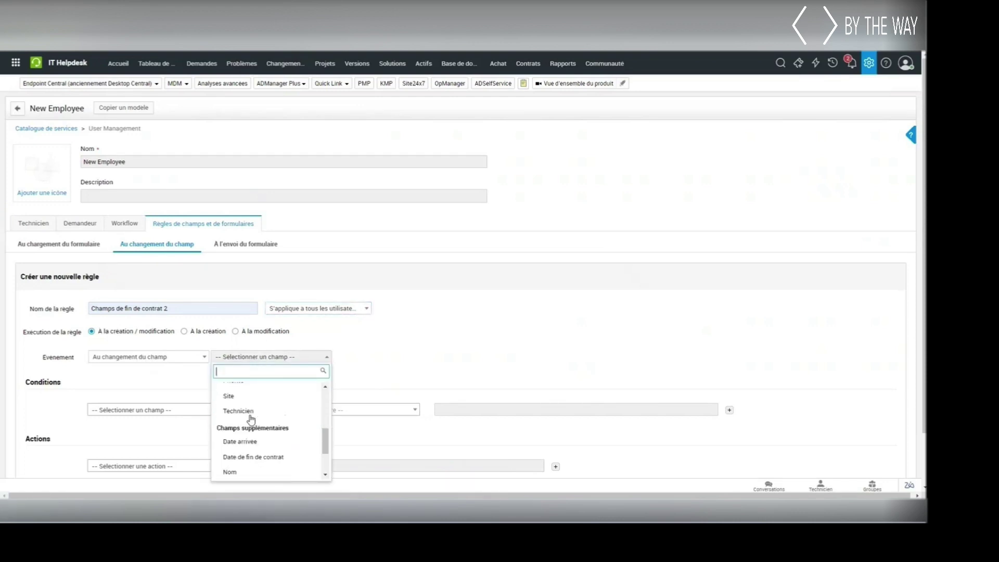
{"action": "left_click", "coordinate": [252, 439]}
Set the rule's condition to Type de contrat est CDD.
{"action": "left_click", "coordinate": [167, 410]}
{"action": "scroll", "coordinate": [167, 350], "scroll_direction": "down", "scroll_amount": 3}
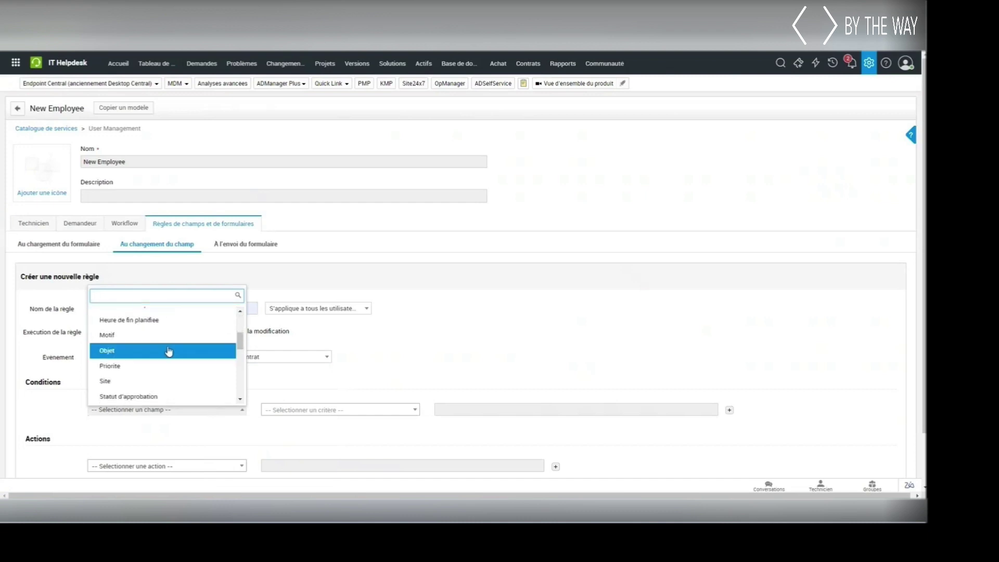
{"action": "scroll", "coordinate": [169, 354], "scroll_direction": "down", "scroll_amount": 2}
{"action": "scroll", "coordinate": [169, 353], "scroll_direction": "down", "scroll_amount": 2}
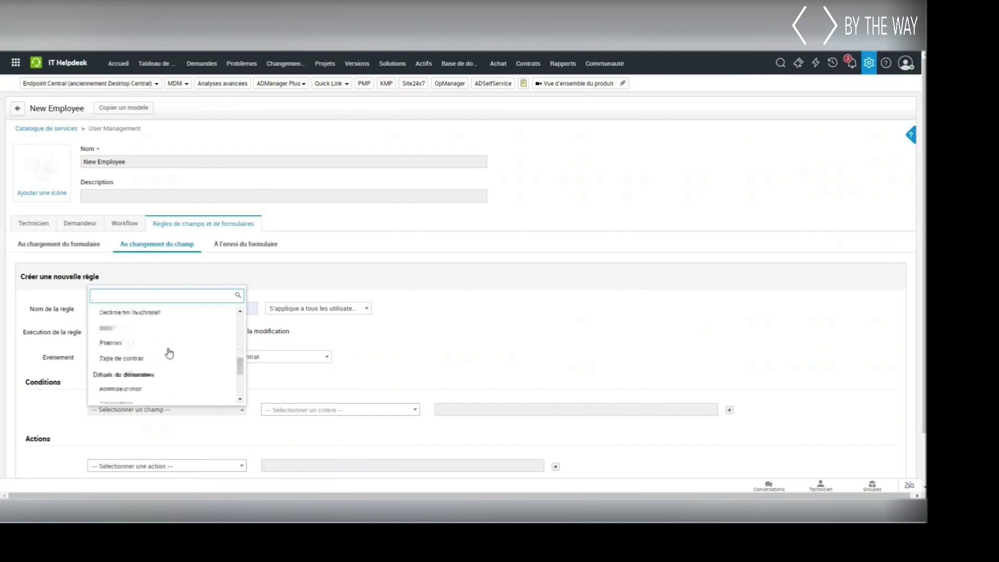
{"action": "left_click", "coordinate": [156, 356]}
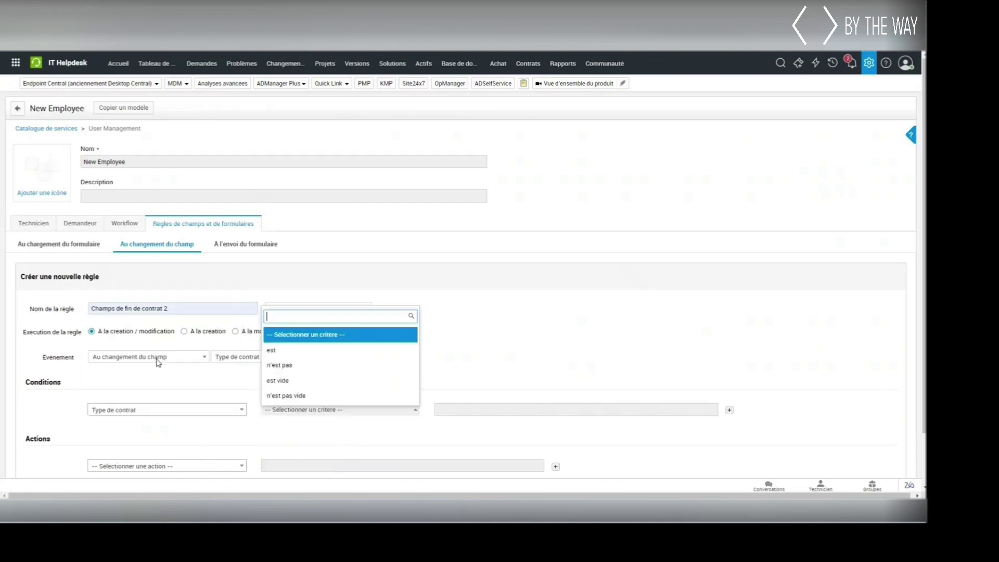
{"action": "left_click", "coordinate": [284, 349]}
{"action": "left_click", "coordinate": [474, 443]}
{"action": "left_click", "coordinate": [325, 438]}
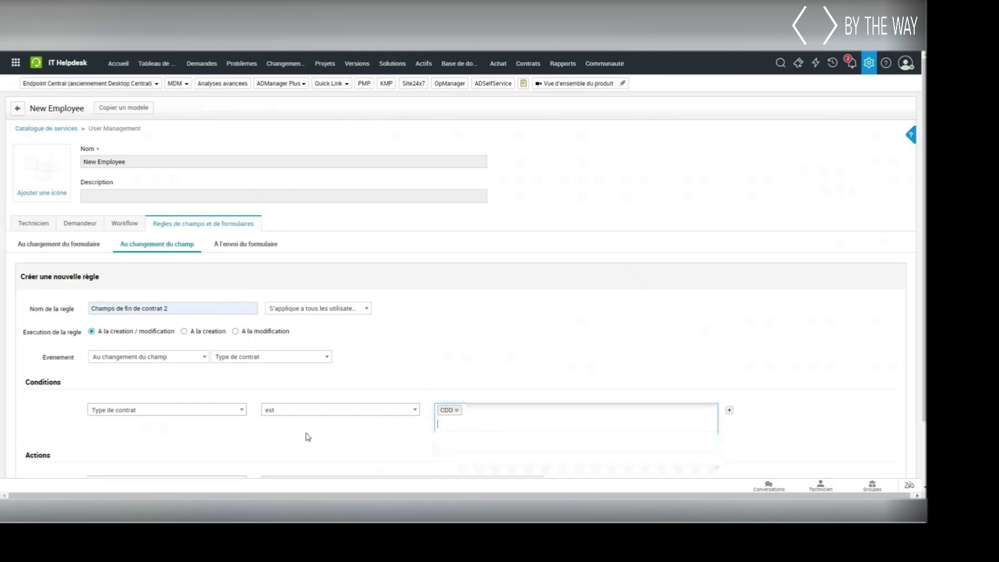
Set the rule's action to Afficher les champs for Date de fin de contrat and save the rule.
{"action": "scroll", "coordinate": [196, 408], "scroll_direction": "down", "scroll_amount": 2}
{"action": "left_click", "coordinate": [180, 407]}
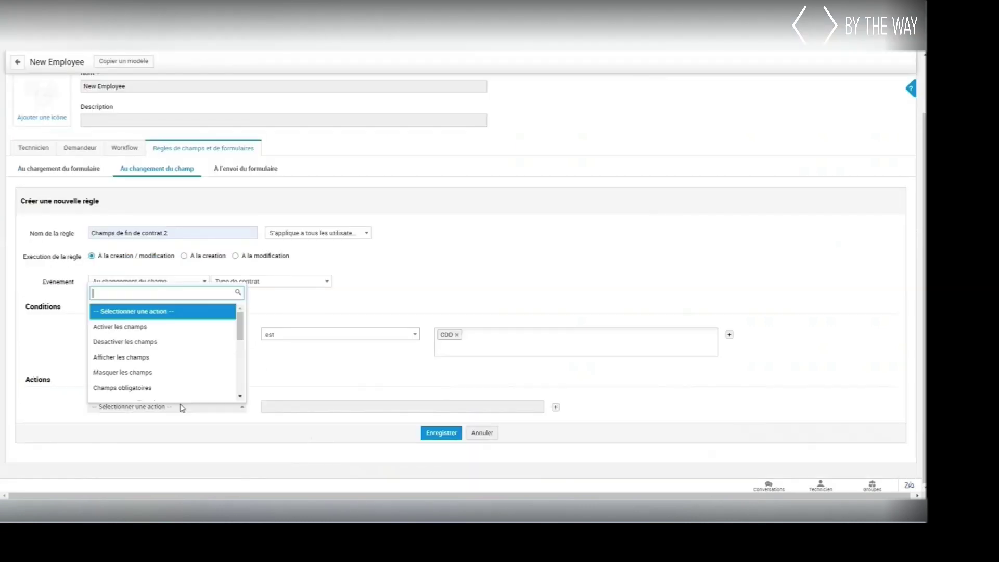
{"action": "left_click", "coordinate": [154, 358]}
{"action": "scroll", "coordinate": [335, 379], "scroll_direction": "down", "scroll_amount": 5}
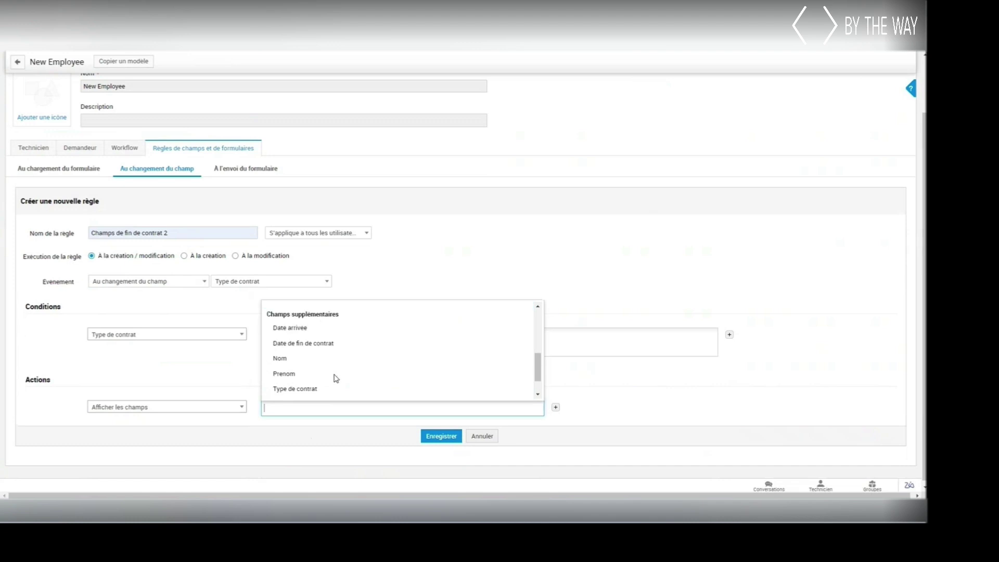
{"action": "left_click", "coordinate": [327, 348]}
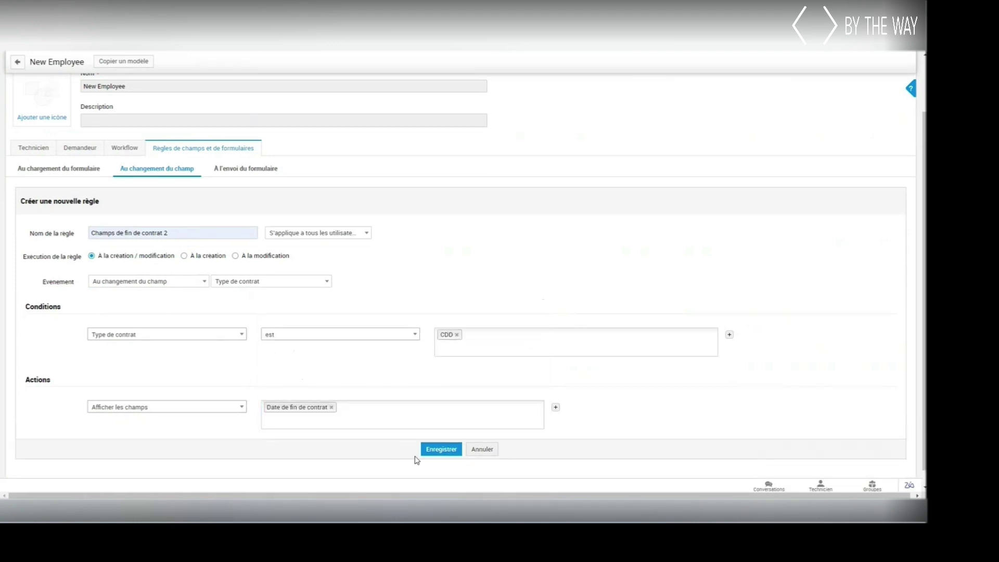
{"action": "left_click", "coordinate": [447, 453]}
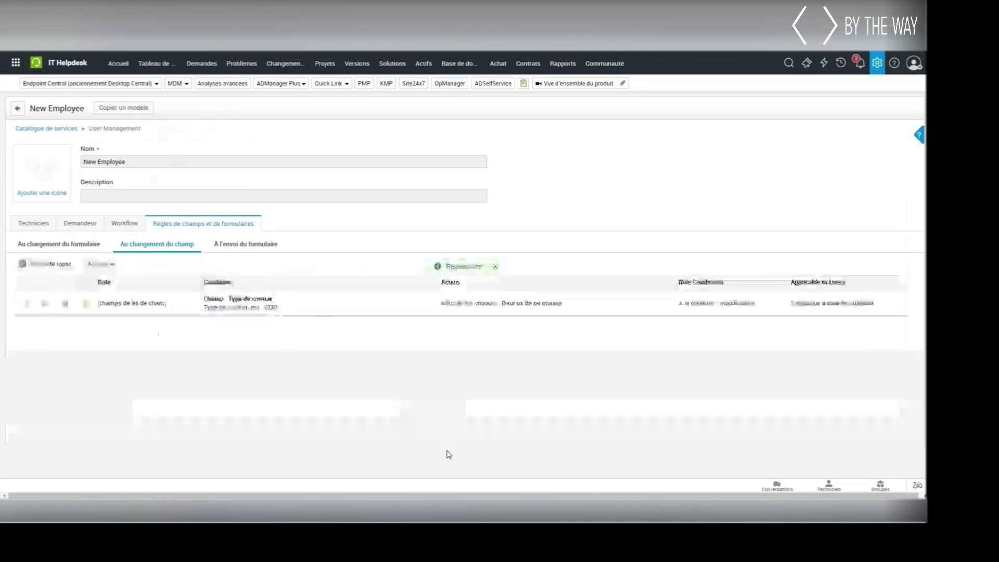
Preview the requester form, set Type de contrat to CDD to test the field-change rule, and cancel the preview.
{"action": "left_click", "coordinate": [79, 225]}
{"action": "left_click", "coordinate": [125, 111]}
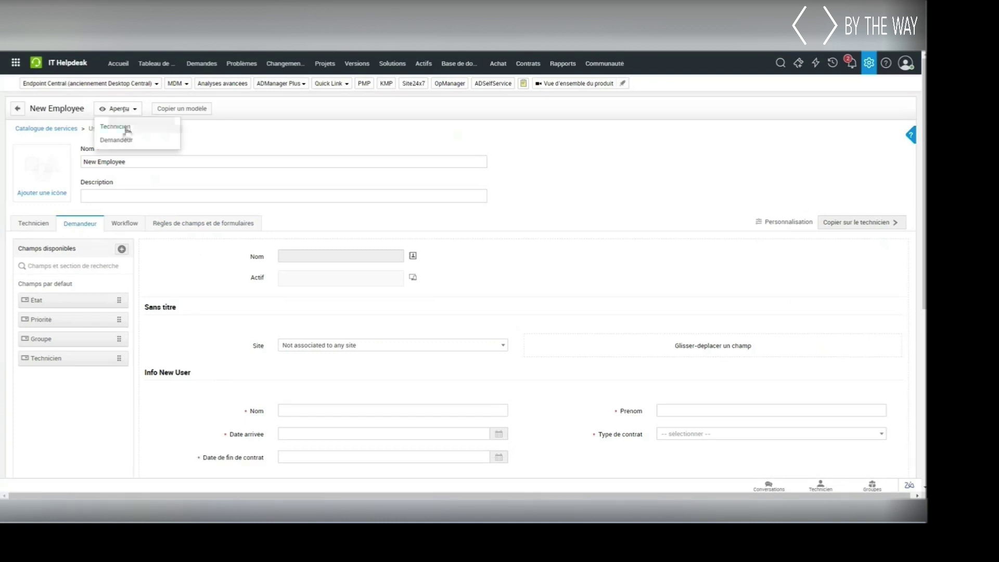
{"action": "left_click", "coordinate": [125, 138]}
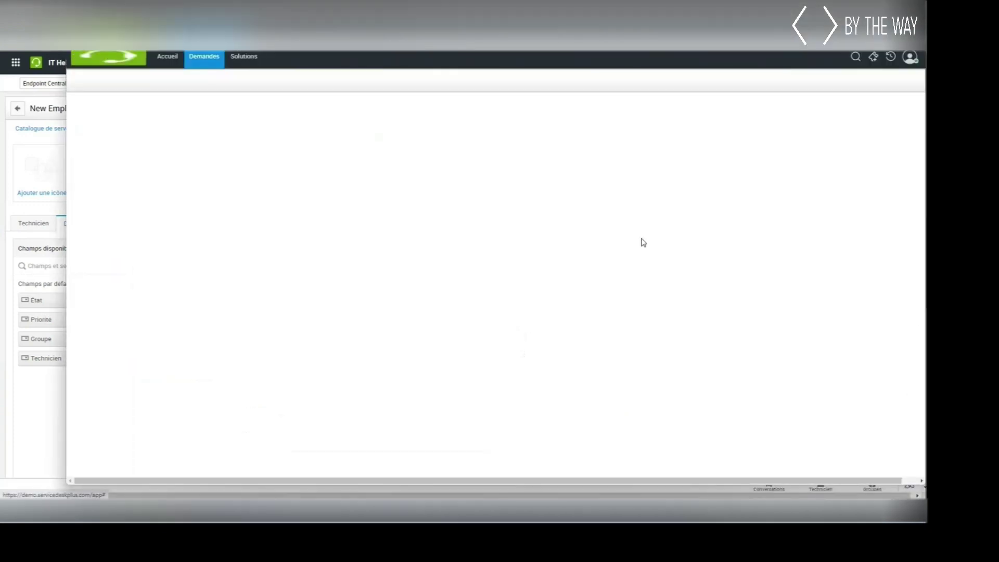
{"action": "left_click", "coordinate": [663, 255]}
{"action": "left_click", "coordinate": [657, 313]}
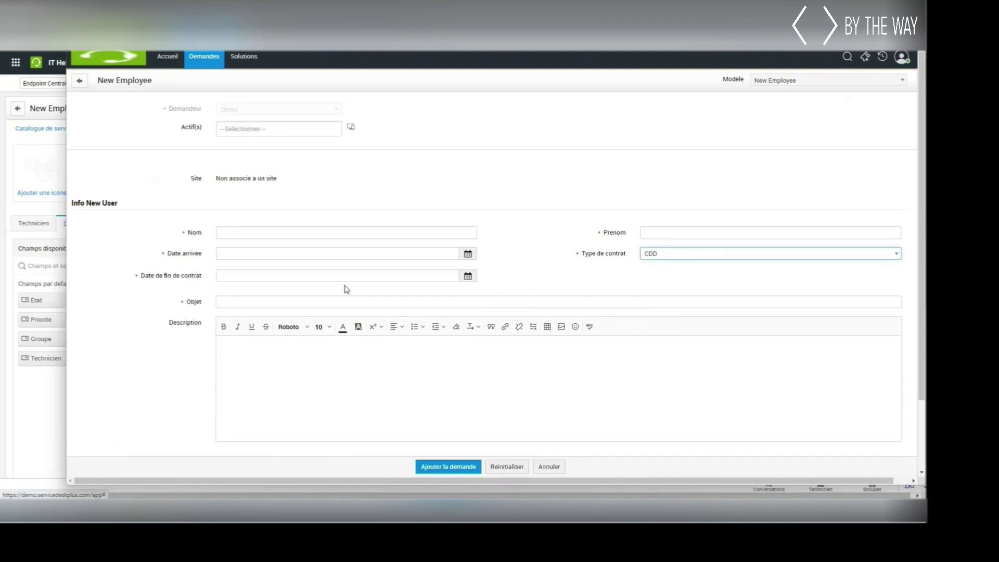
{"action": "left_click", "coordinate": [556, 468]}
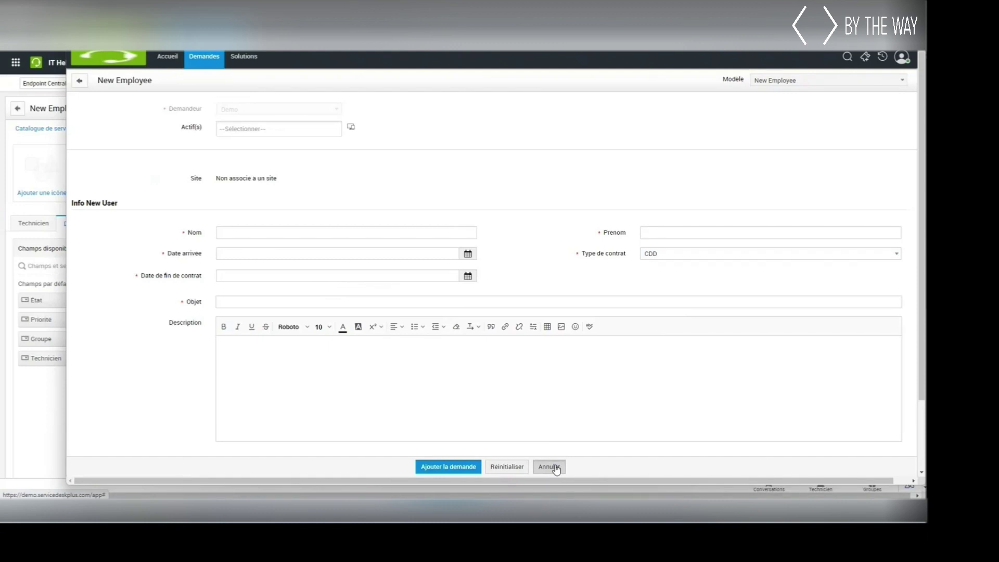